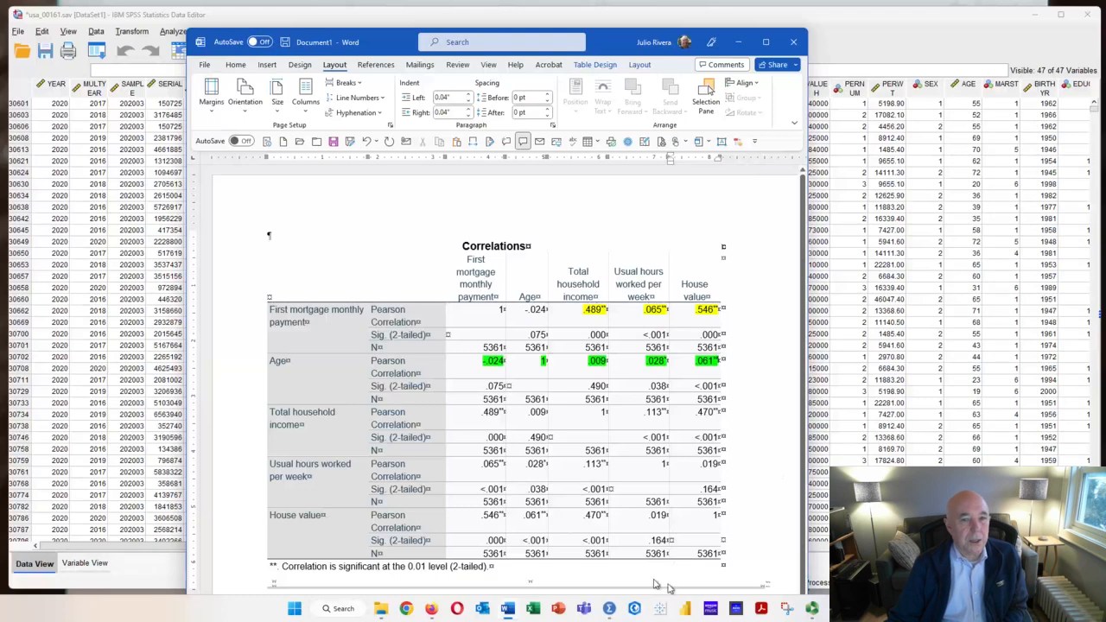
# Switch from the Word document to the SPSS data and review the existing Select Cases condition without changing it
pyautogui.moveTo(392, 45); pyautogui.dragTo(414, 621)
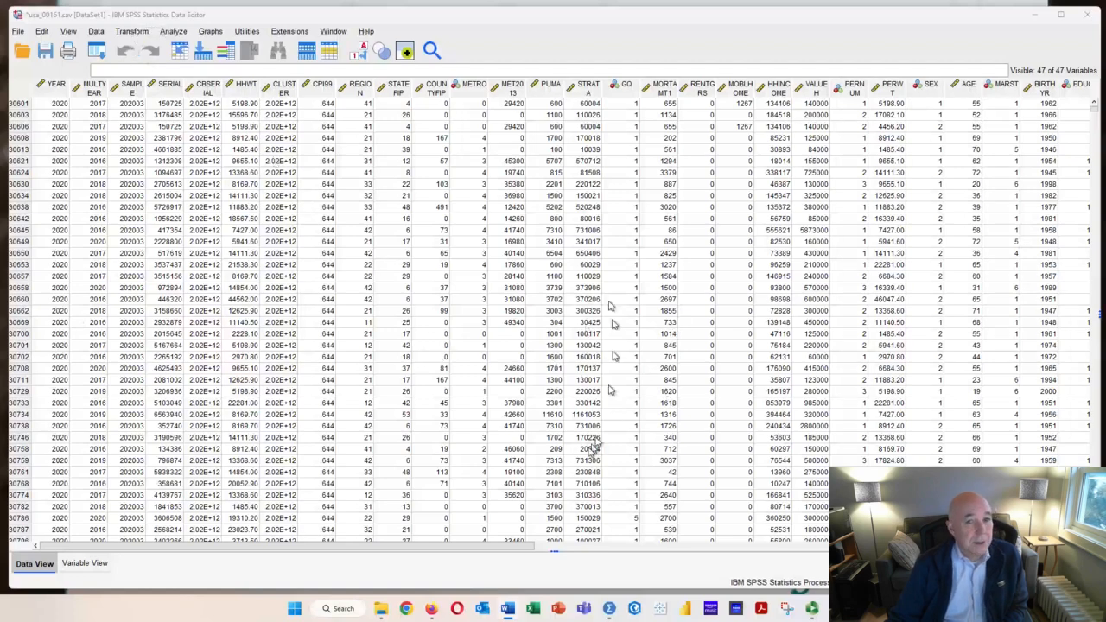
pyautogui.click(96, 32)
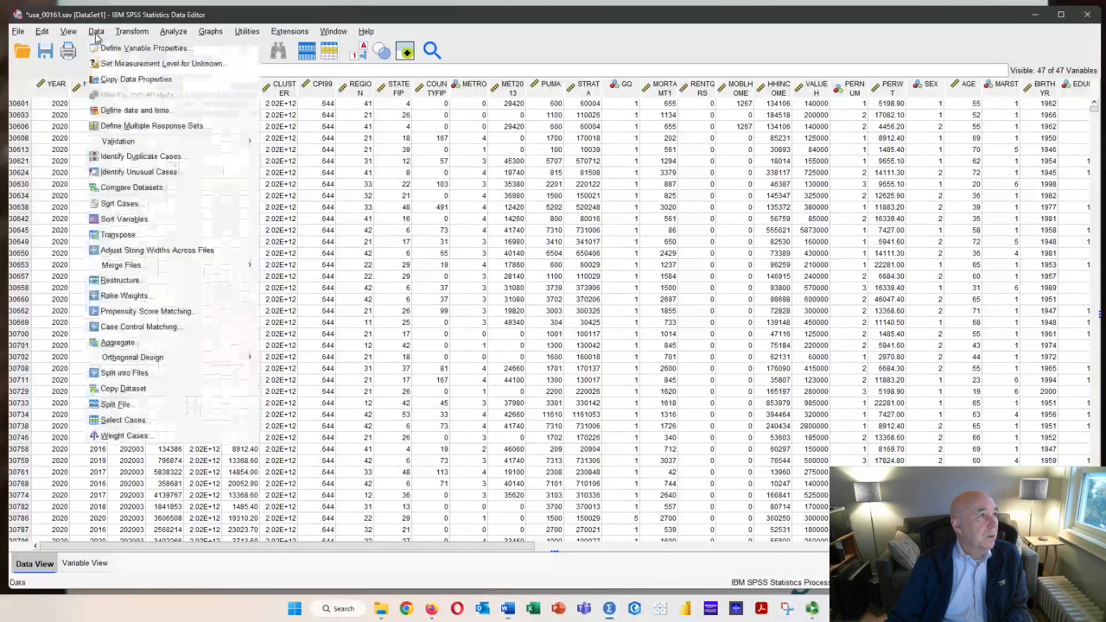
pyautogui.click(135, 427)
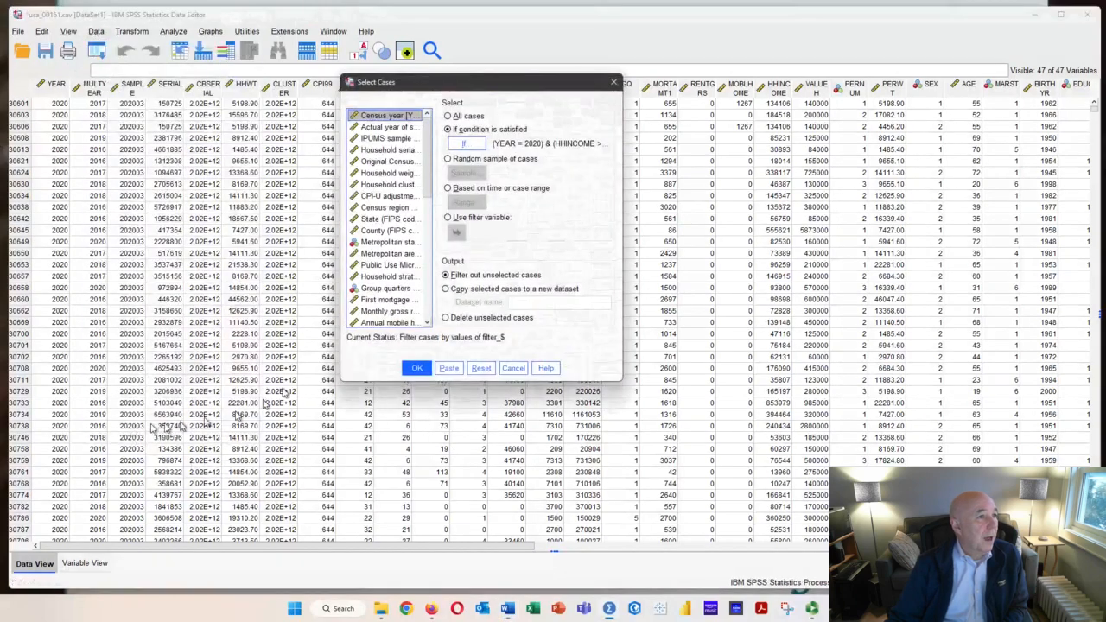
pyautogui.click(467, 144)
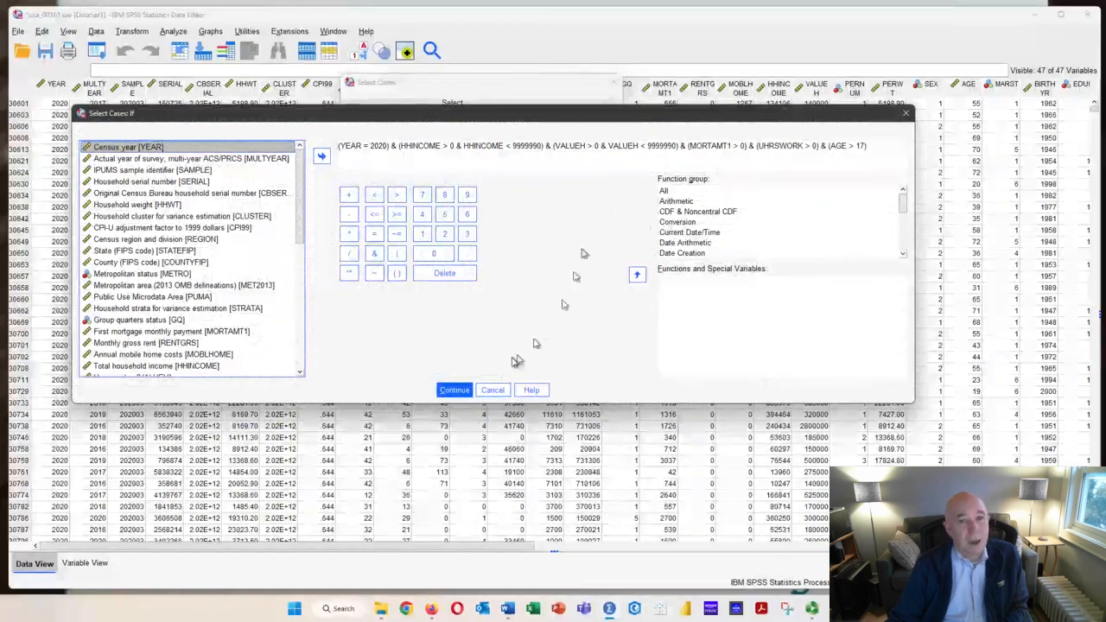
pyautogui.click(494, 390)
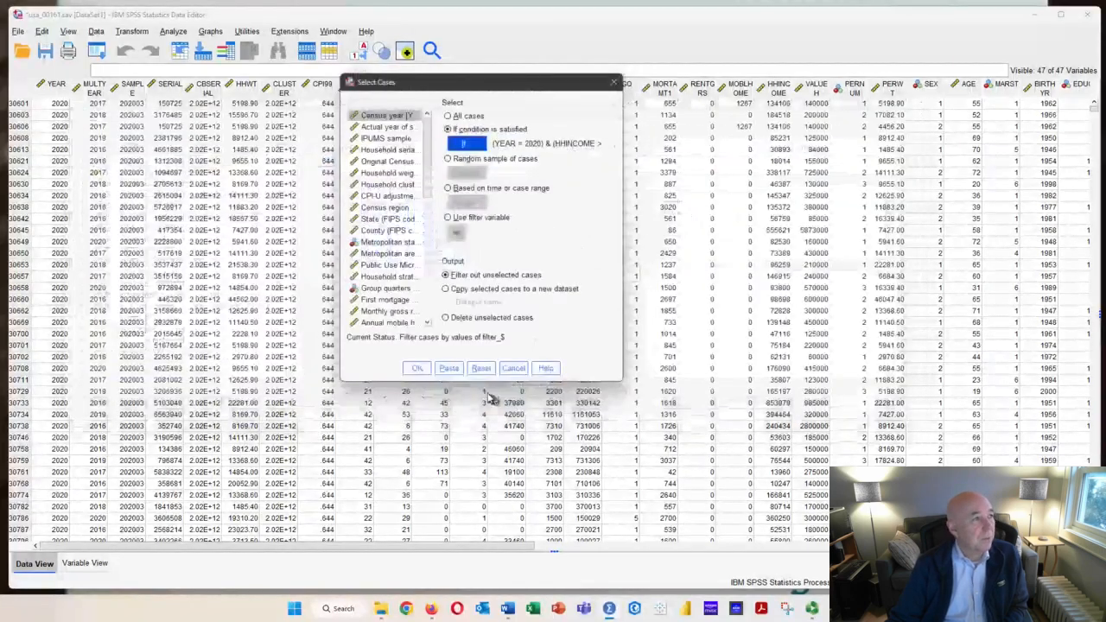
pyautogui.click(512, 369)
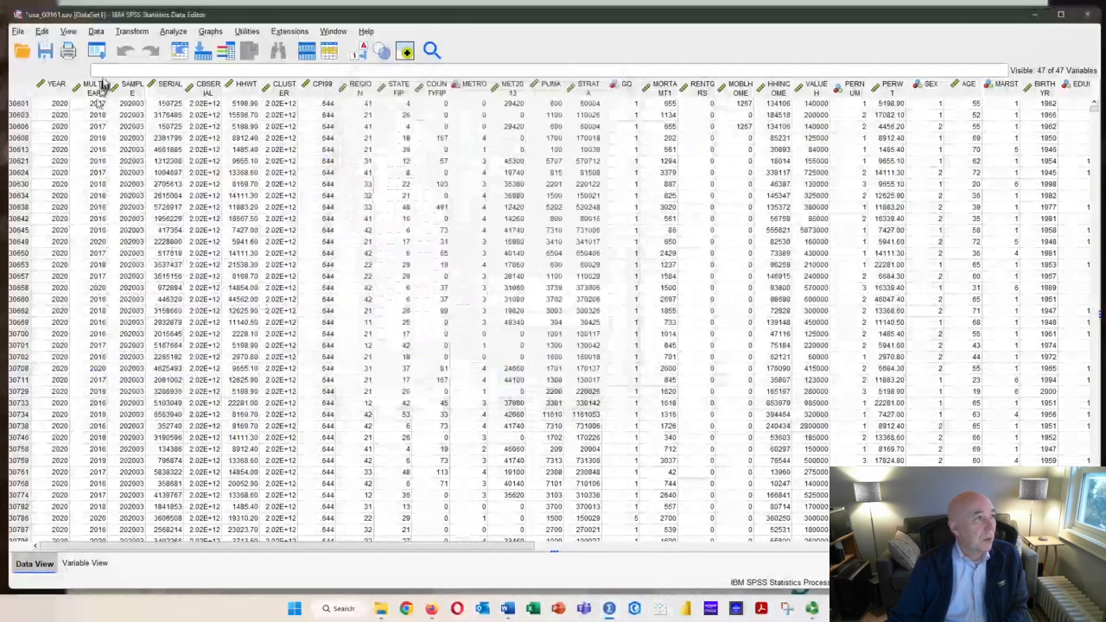
# Start a Linear Regression with First mortgage monthly payment [MORTAMT1] as the dependent variable
pyautogui.click(162, 33)
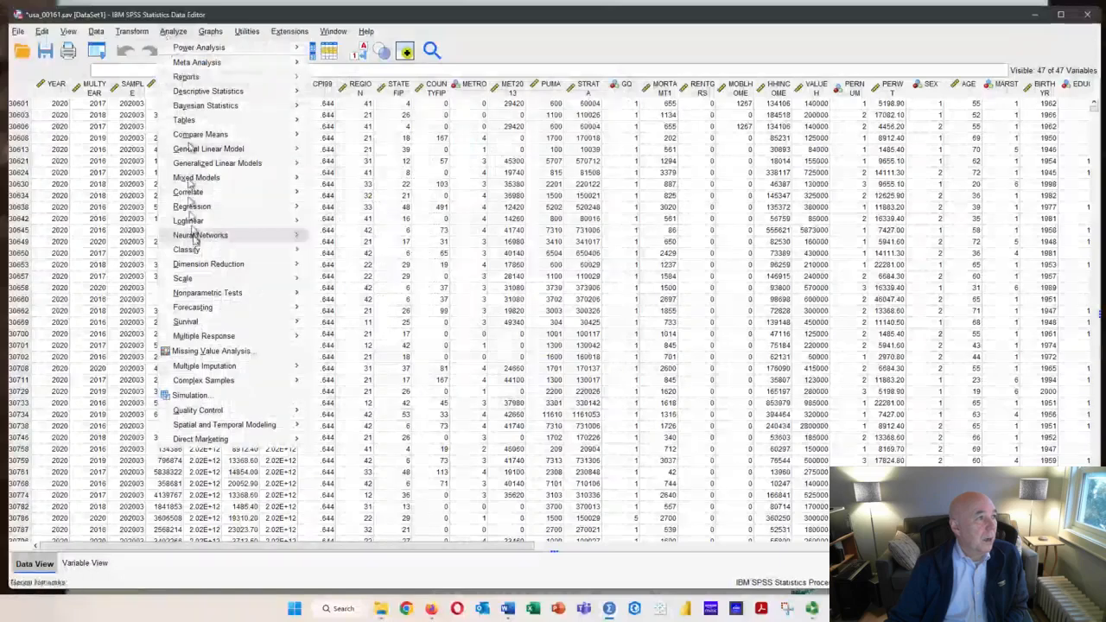
pyautogui.moveTo(202, 210)
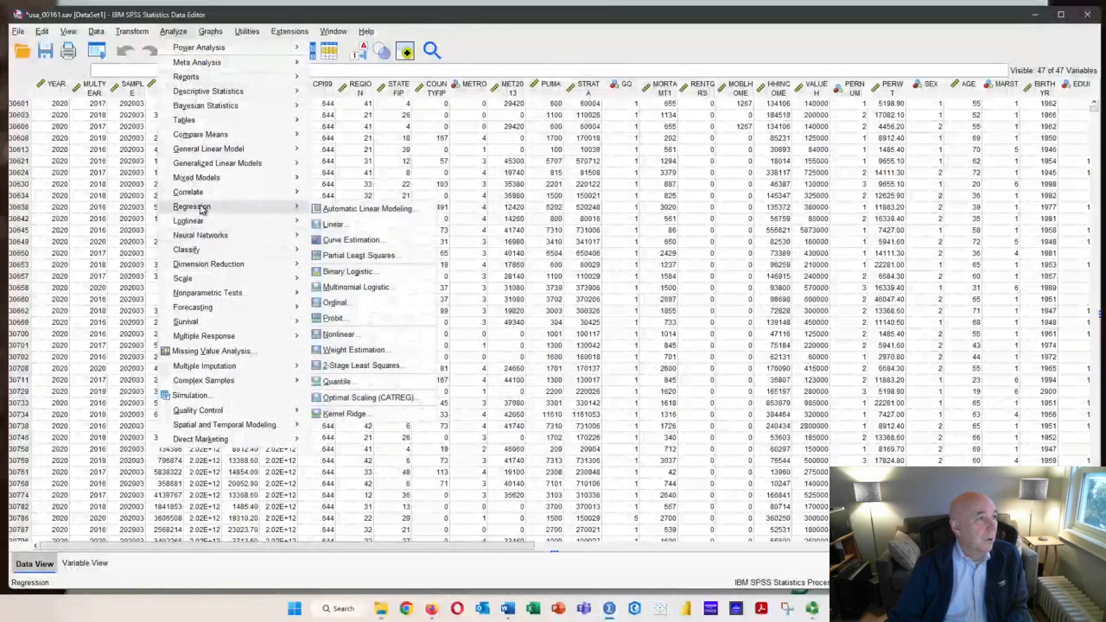
pyautogui.click(334, 227)
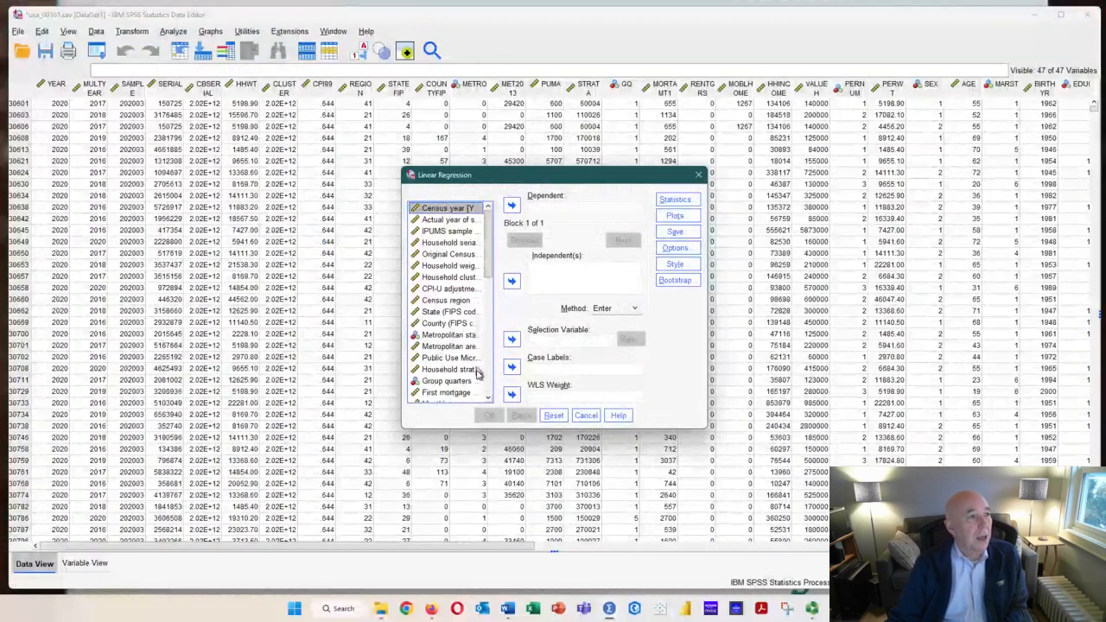
pyautogui.moveTo(402, 339); pyautogui.dragTo(76, 322)
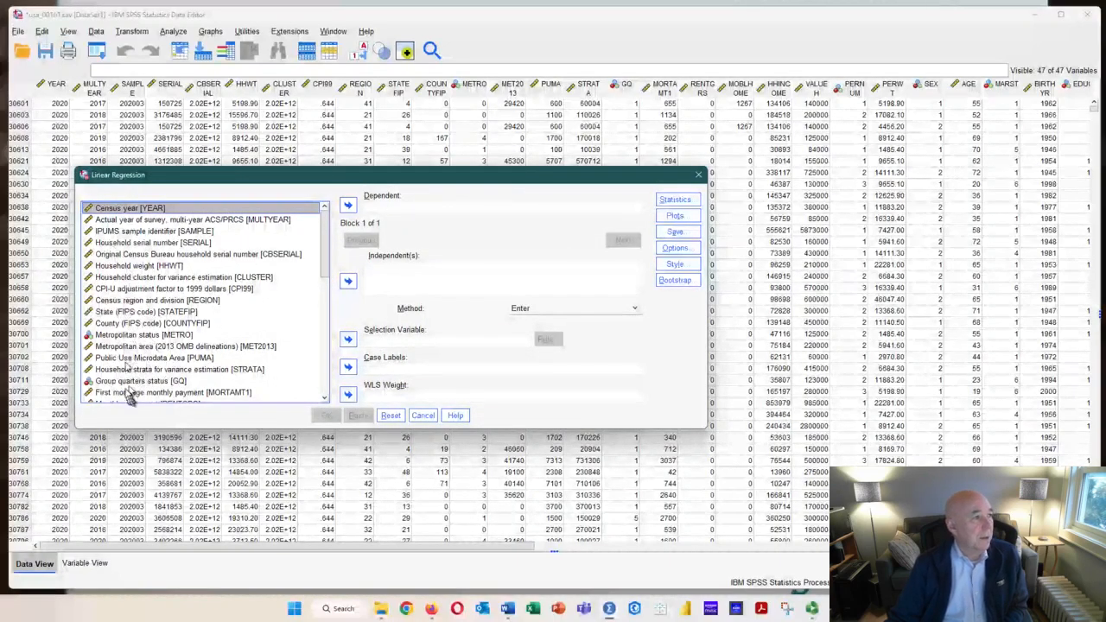
pyautogui.click(149, 393)
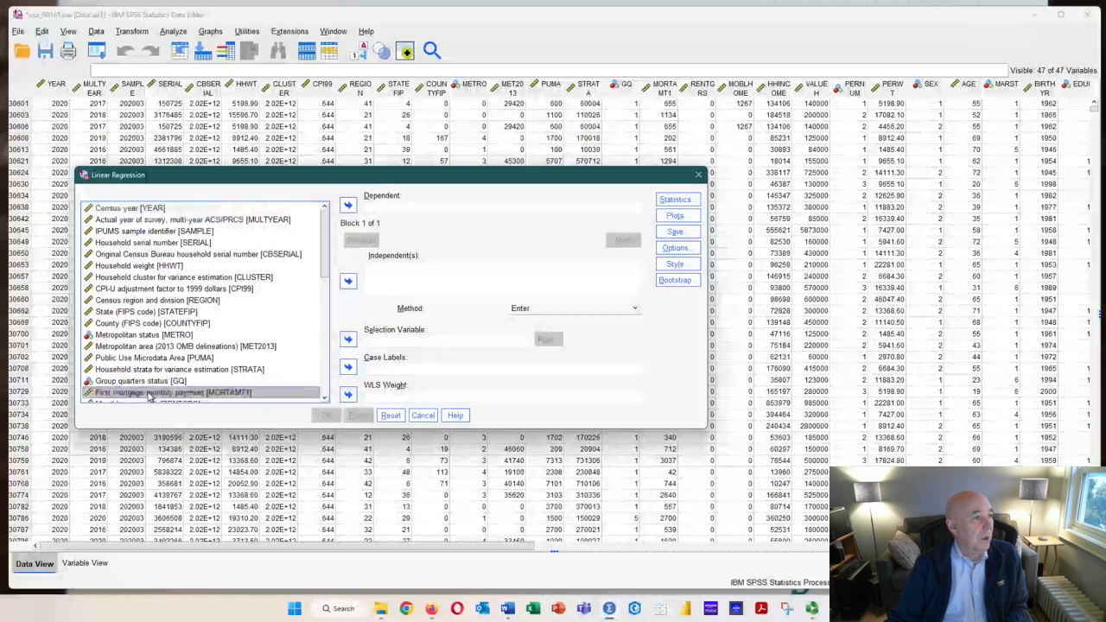
pyautogui.click(348, 205)
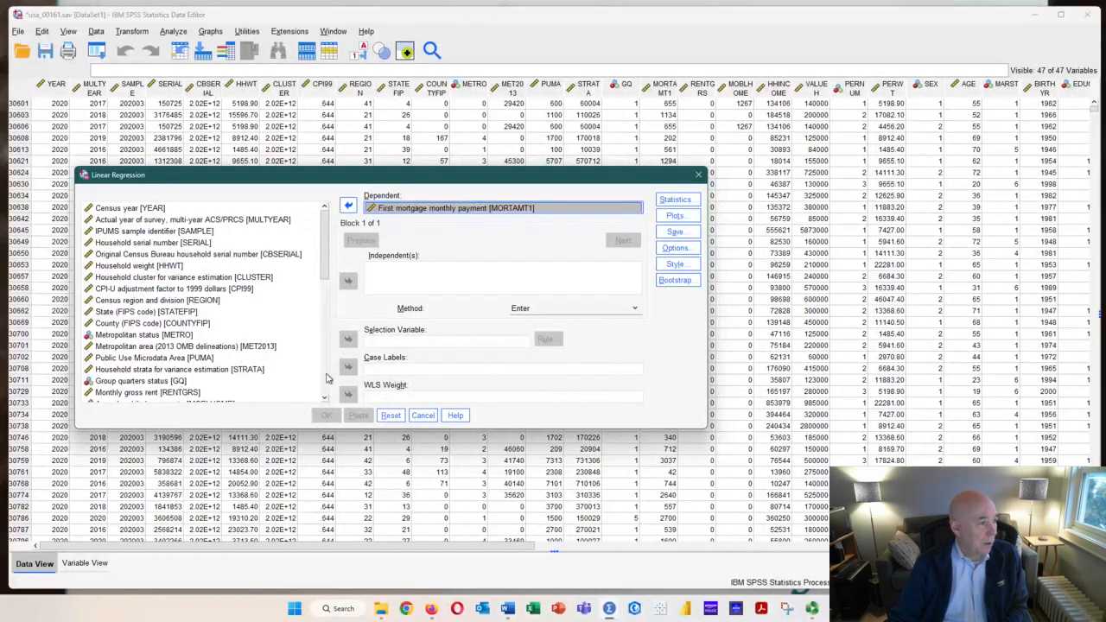
# Add Usual hours worked per week [UHRSWORK] as the independent variable of the regression
pyautogui.scroll(-6, 326, 378)
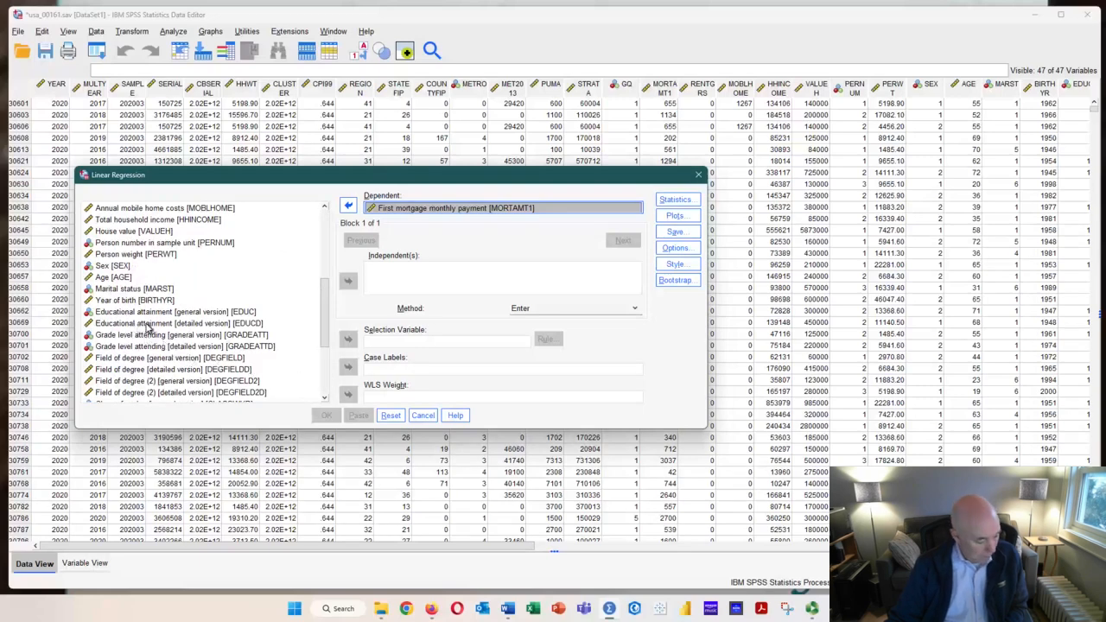
pyautogui.scroll(-4, 147, 327)
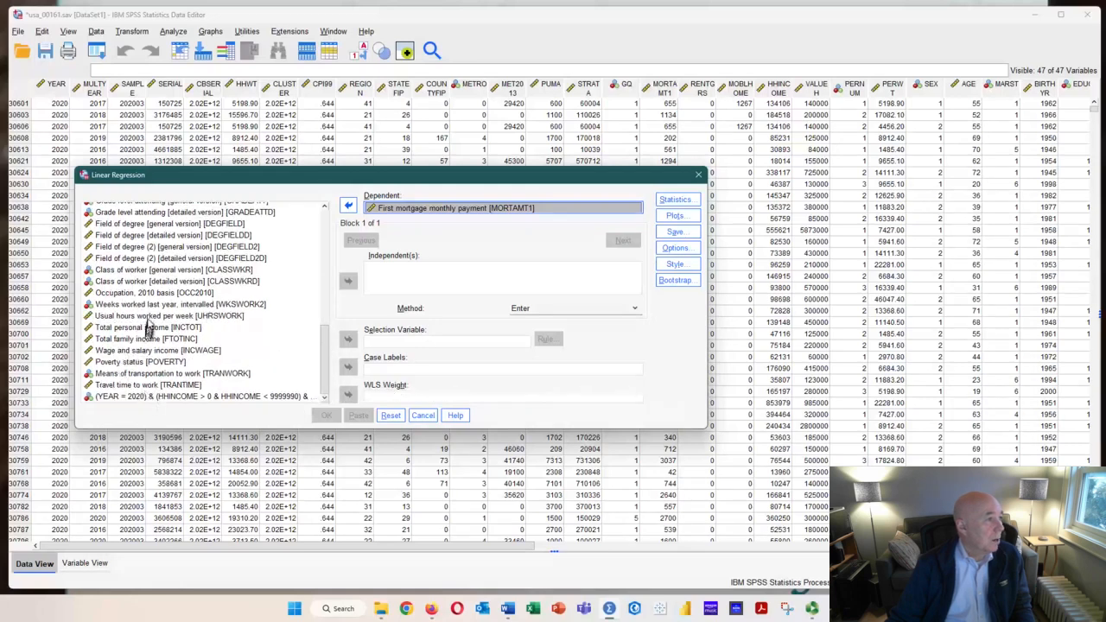
pyautogui.moveTo(147, 319); pyautogui.dragTo(374, 273)
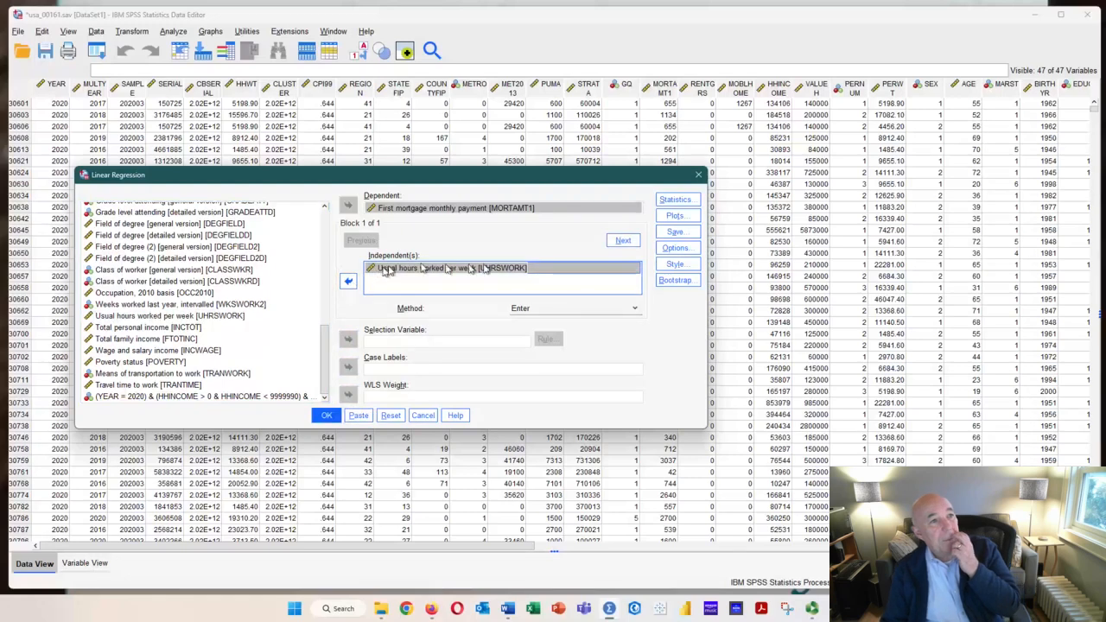
# Include descriptives, part and partial correlations, and collinearity diagnostics in the regression statistics, leaving the regression options unchanged
pyautogui.click(678, 248)
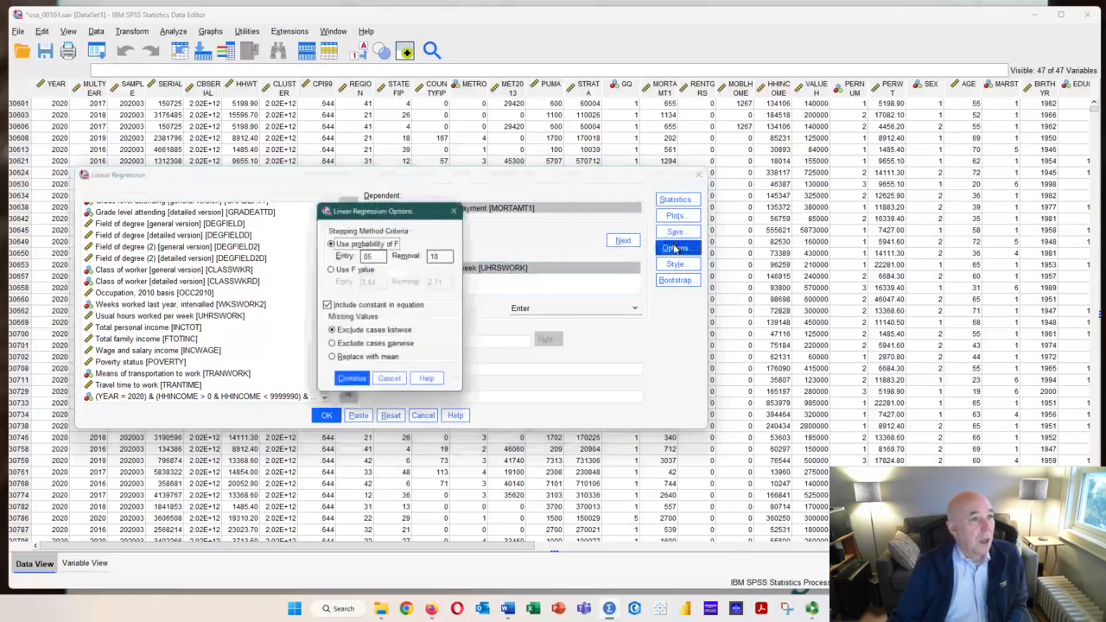
pyautogui.click(389, 381)
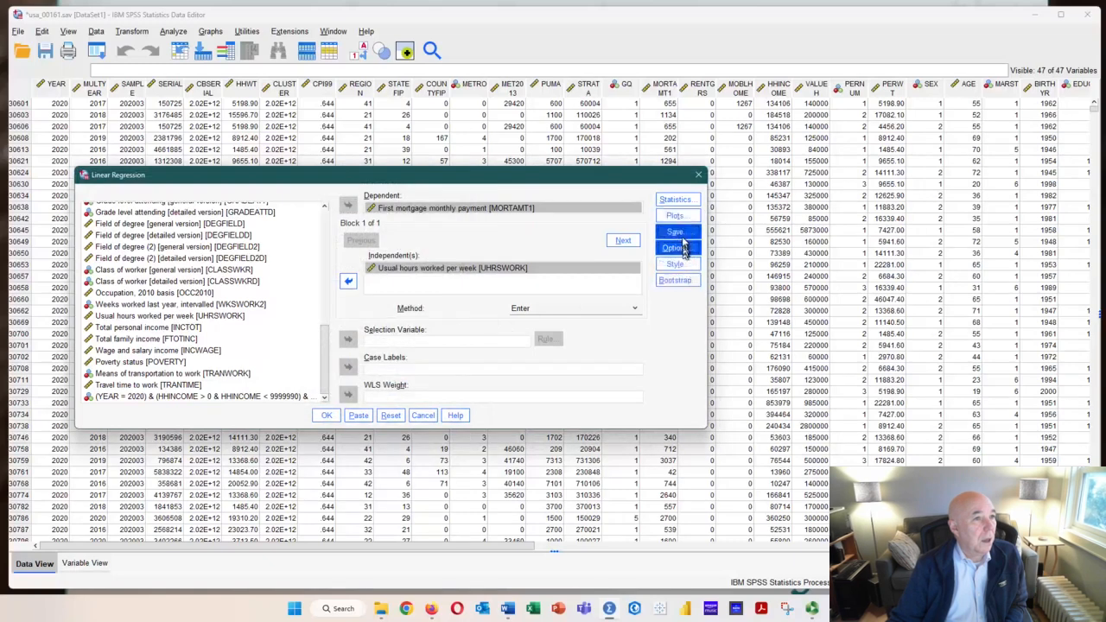
pyautogui.click(677, 200)
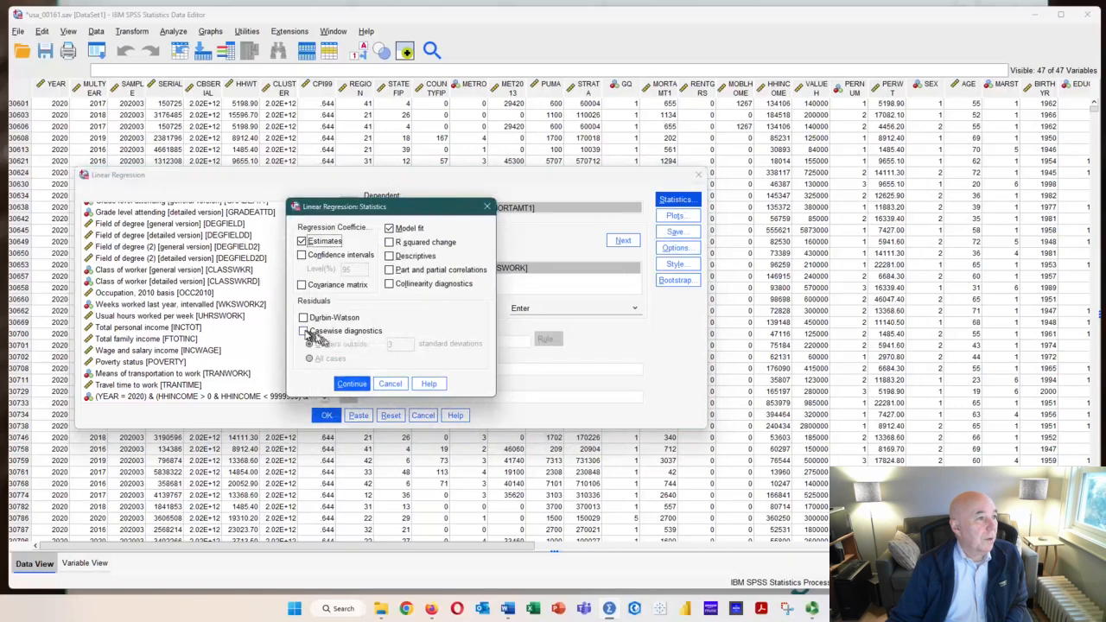
pyautogui.click(389, 284)
pyautogui.click(390, 271)
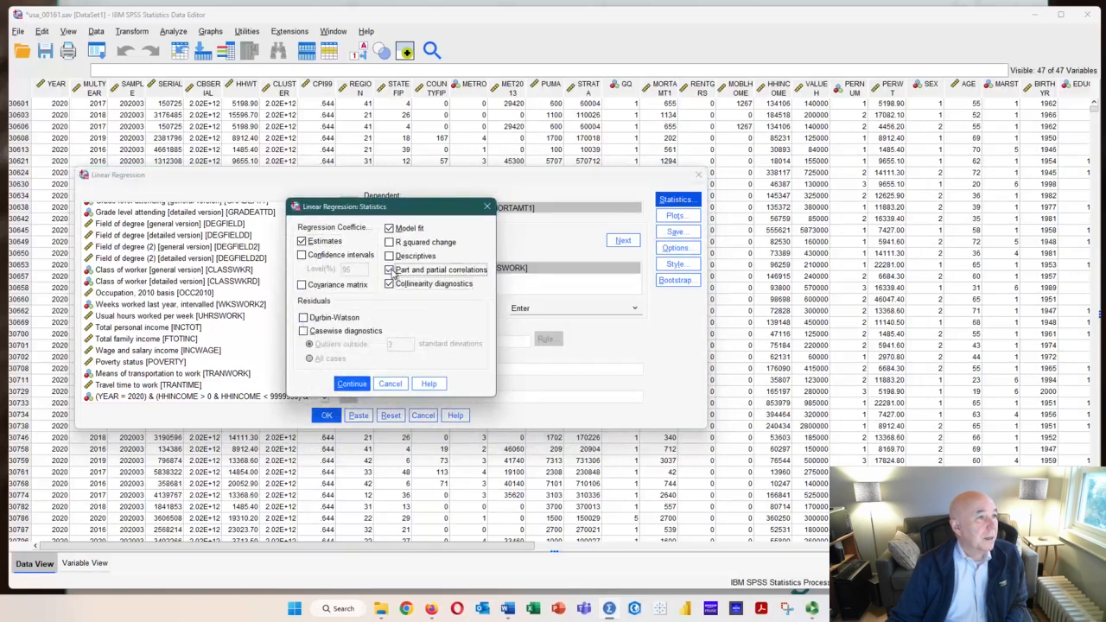
pyautogui.click(390, 257)
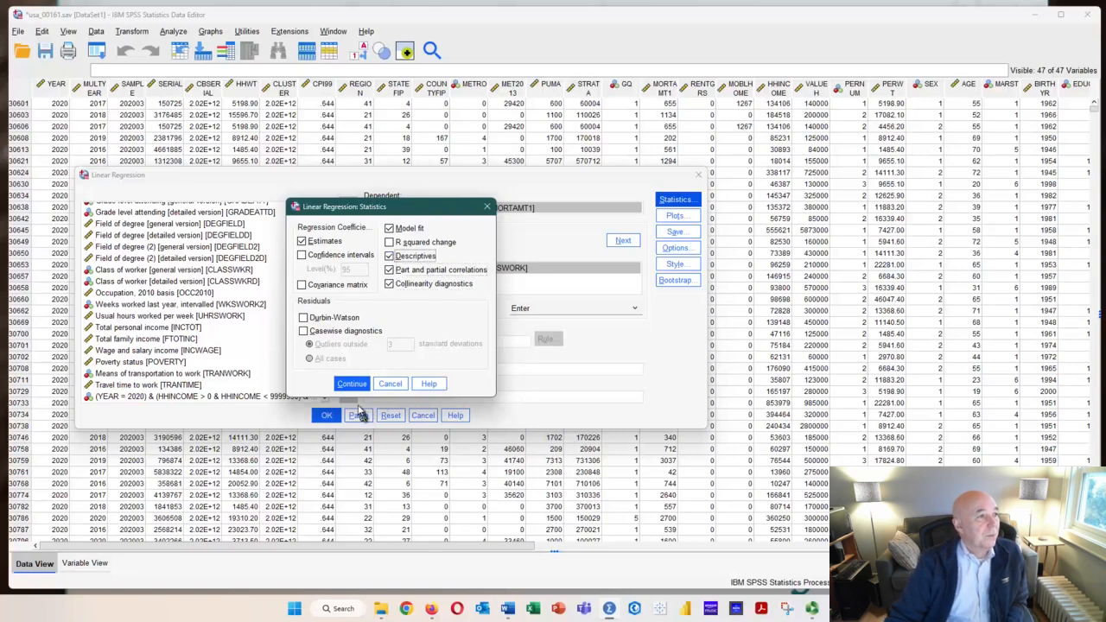
pyautogui.click(349, 385)
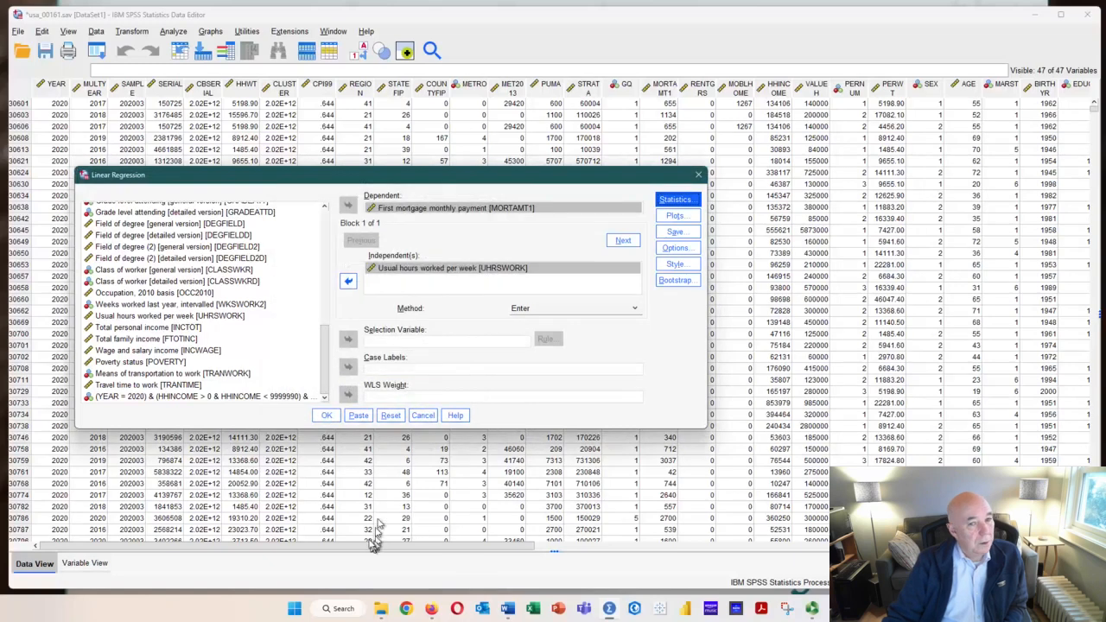
# Run the regression, enlarge the output viewer, and examine the Model Summary, ANOVA and Coefficients tables
pyautogui.click(328, 418)
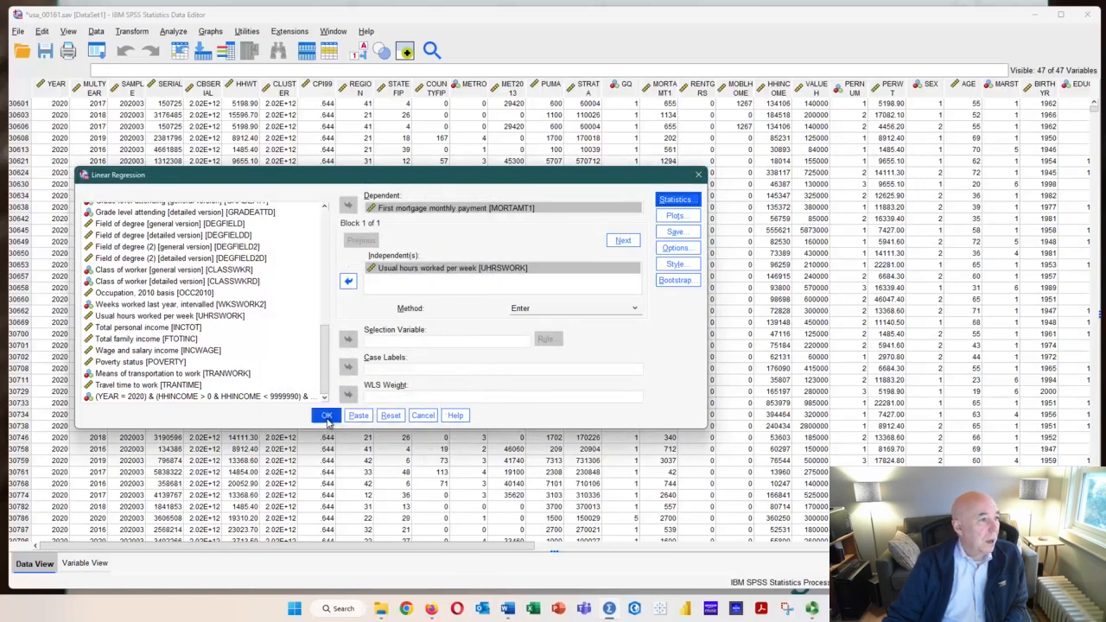
pyautogui.click(327, 416)
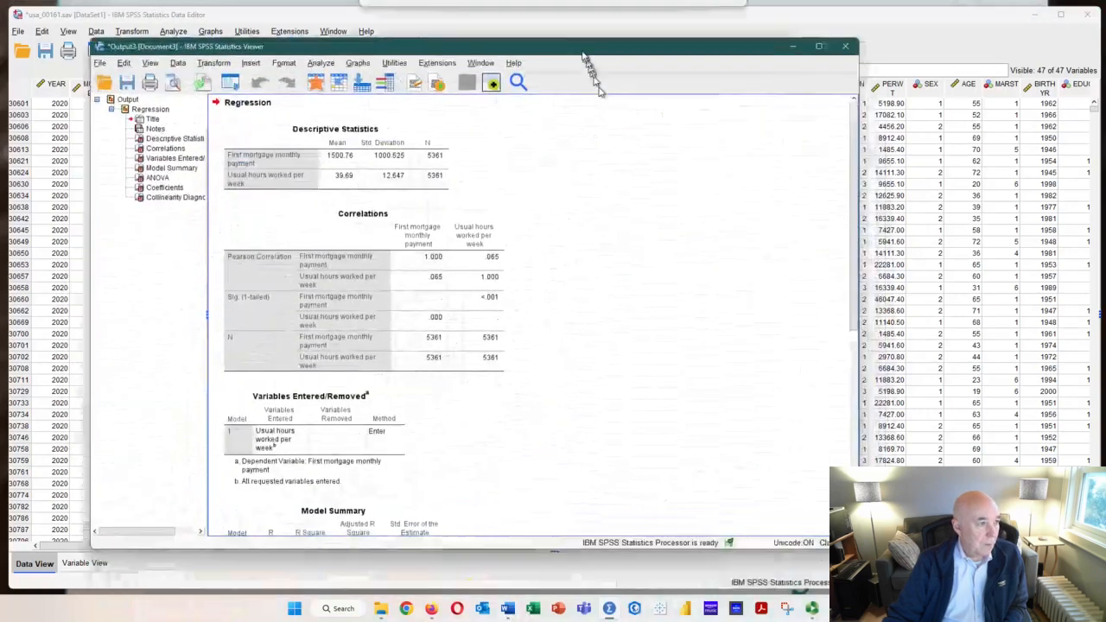
pyautogui.moveTo(856, 541); pyautogui.dragTo(1031, 545)
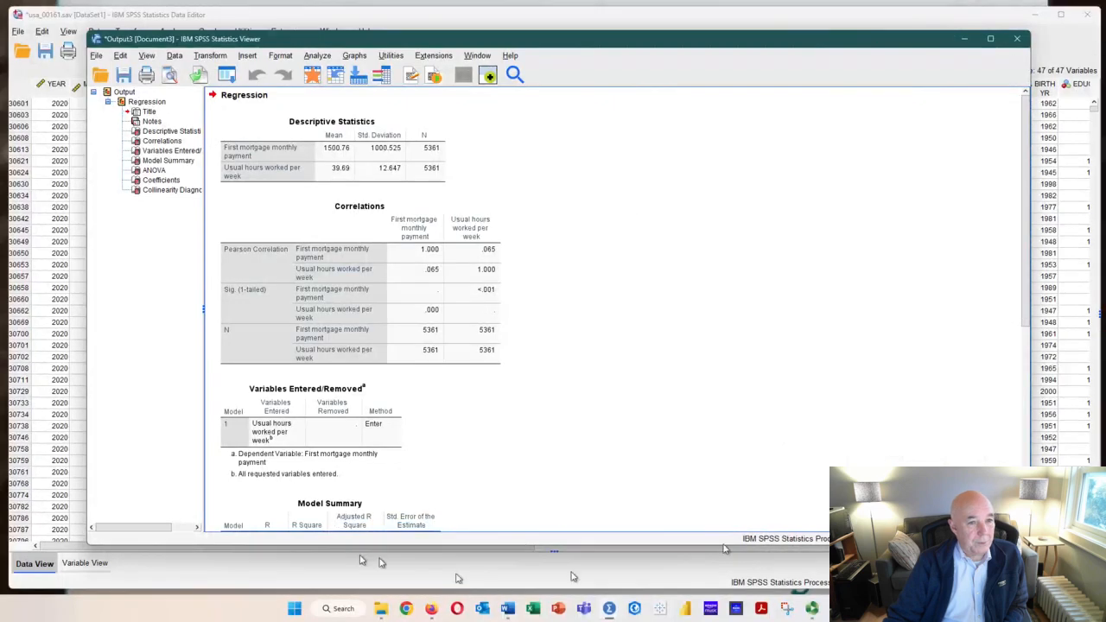
pyautogui.click(388, 472)
pyautogui.scroll(-1, 389, 346)
pyautogui.scroll(-3, 389, 340)
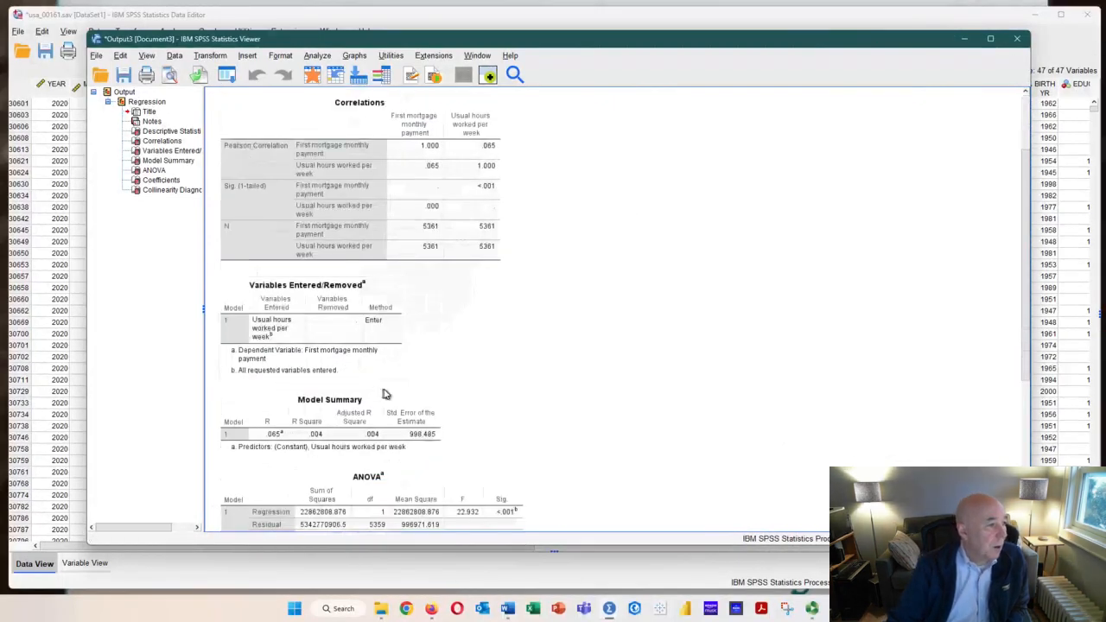
pyautogui.click(384, 394)
pyautogui.scroll(-2, 390, 395)
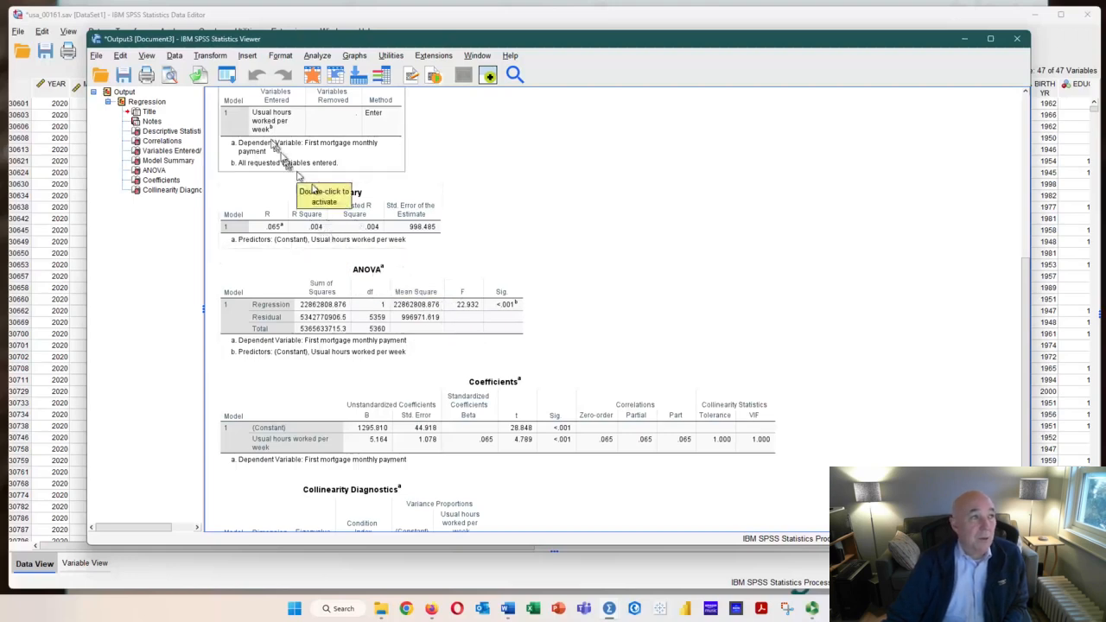
# Reopen Linear Regression and add Age [AGE] as a second independent variable alongside usual hours worked
pyautogui.click(210, 56)
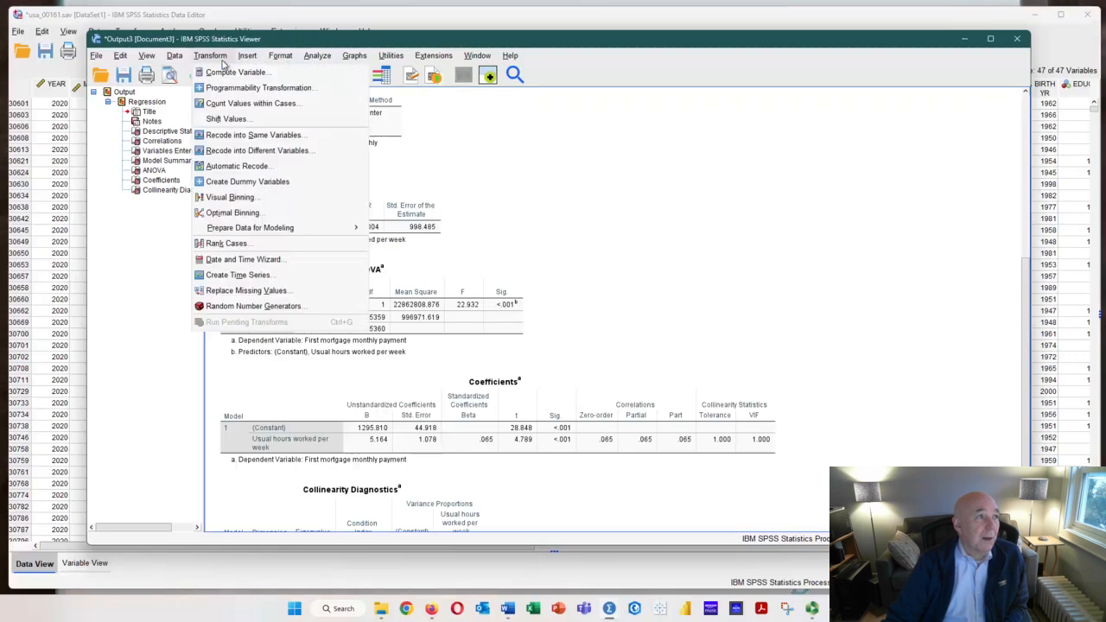
pyautogui.moveTo(317, 58)
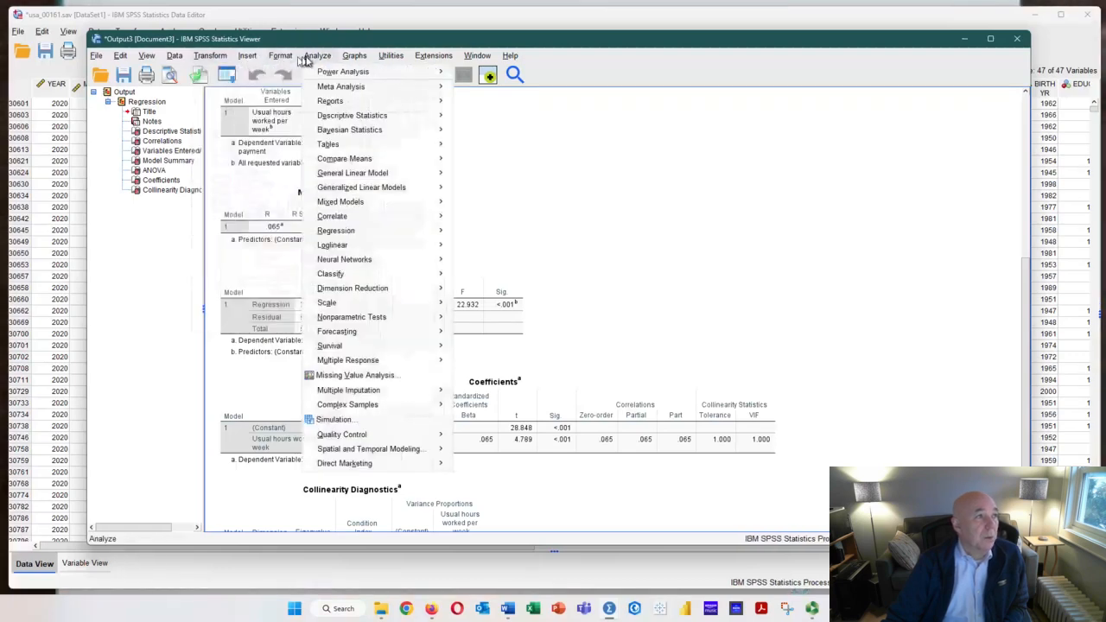
pyautogui.moveTo(346, 235)
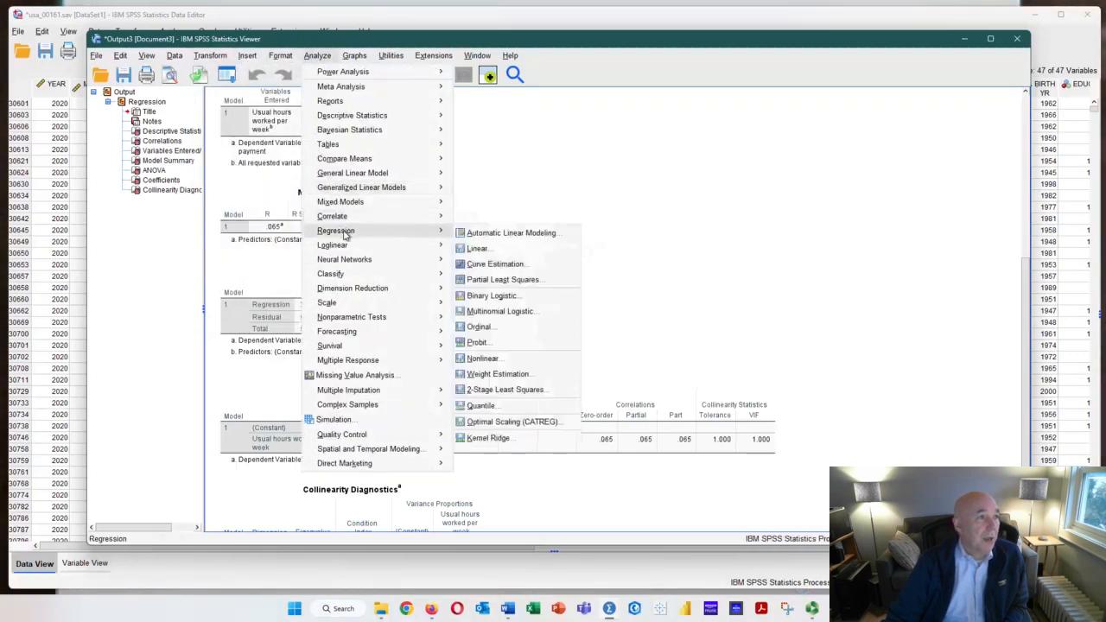
pyautogui.click(475, 248)
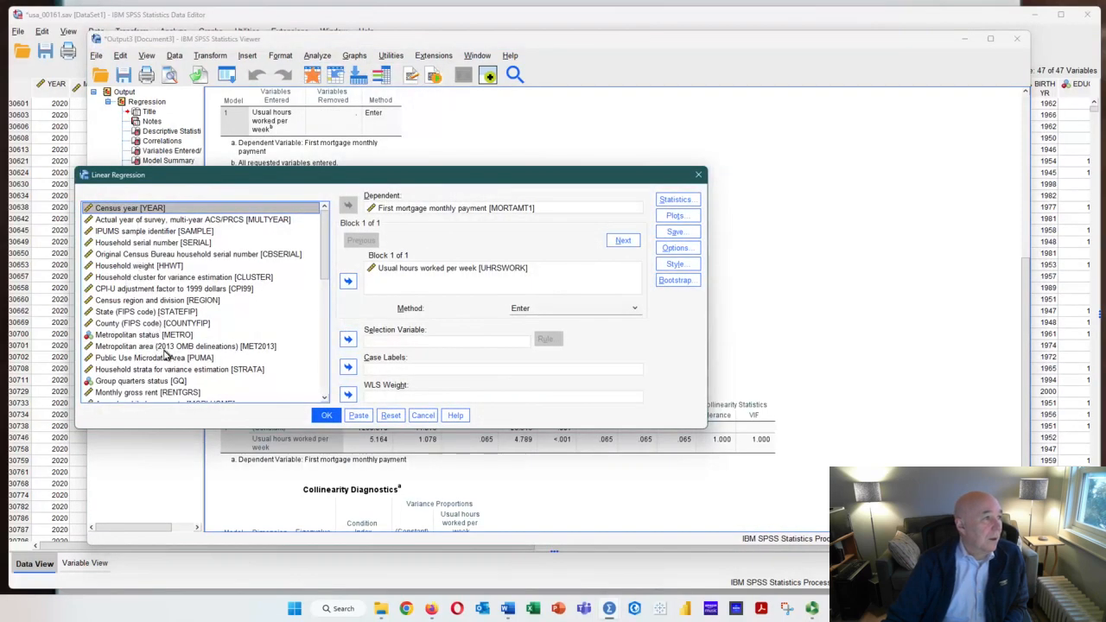
pyautogui.scroll(-3, 164, 354)
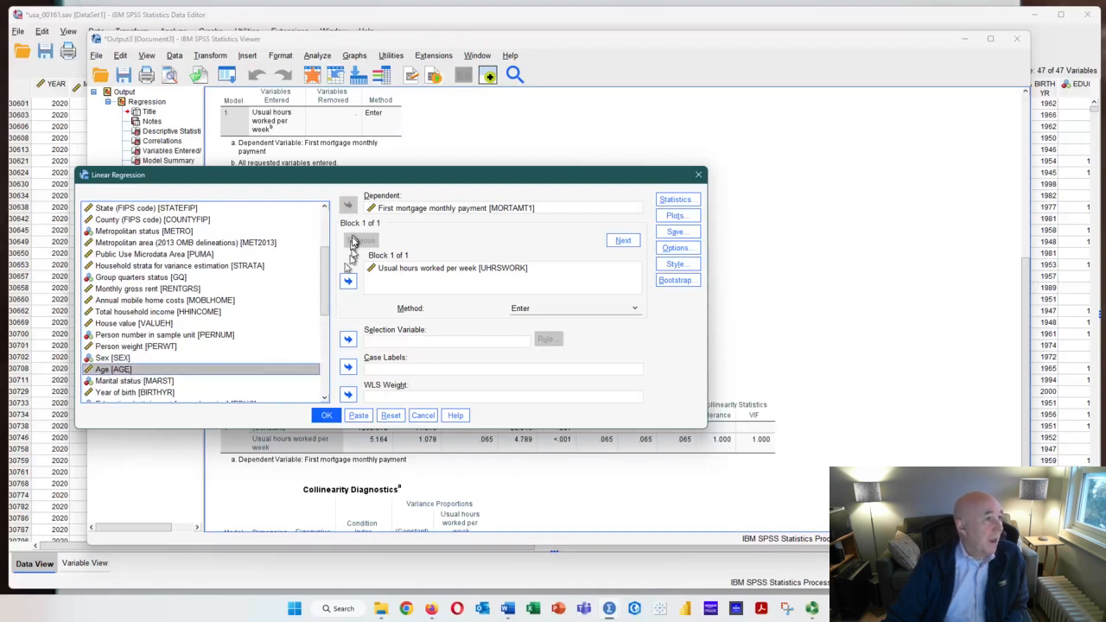
pyautogui.click(348, 282)
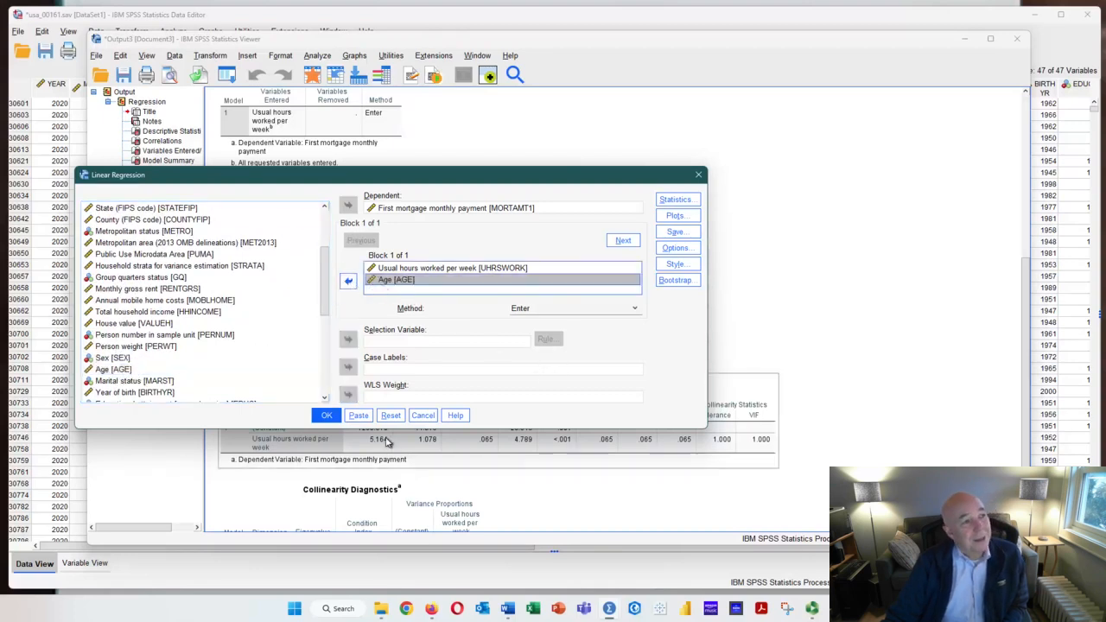
# Run the regression with both predictors and examine its new Model Summary and ANOVA tables
pyautogui.click(324, 416)
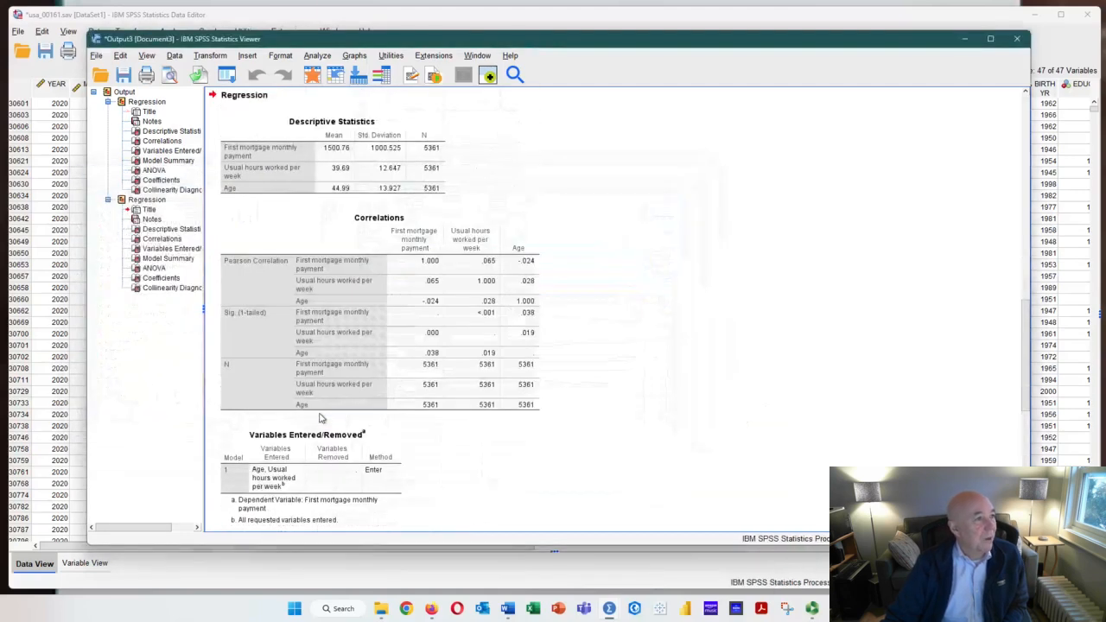
pyautogui.scroll(-5, 352, 427)
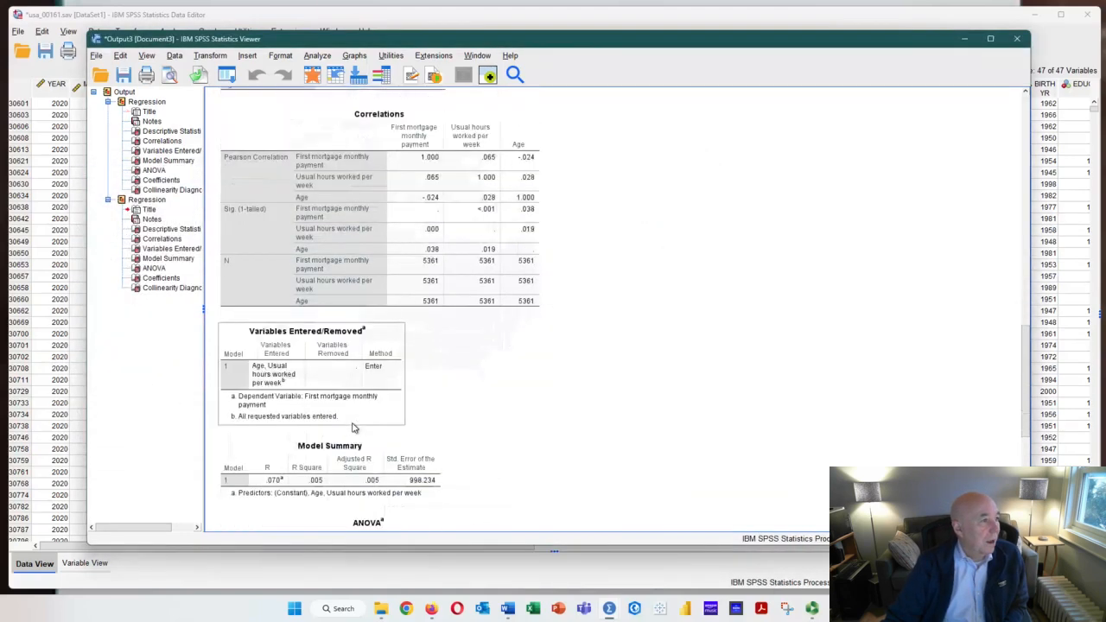
pyautogui.scroll(-1, 353, 427)
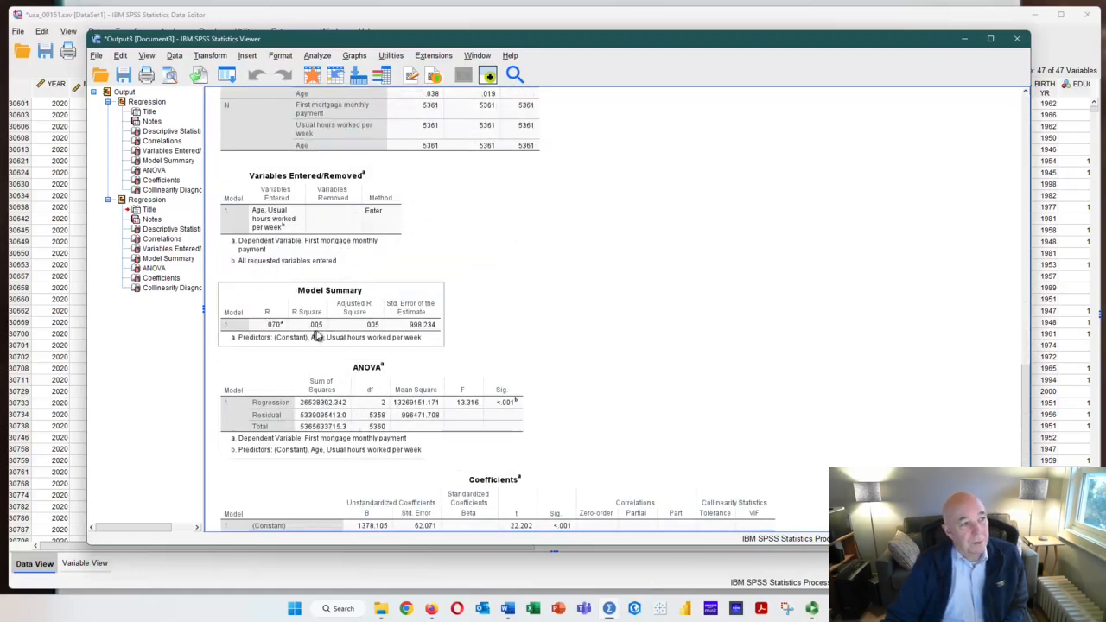
# Examine the Coefficients and Collinearity Diagnostics tables of the two-predictor regression
pyautogui.scroll(-3, 309, 334)
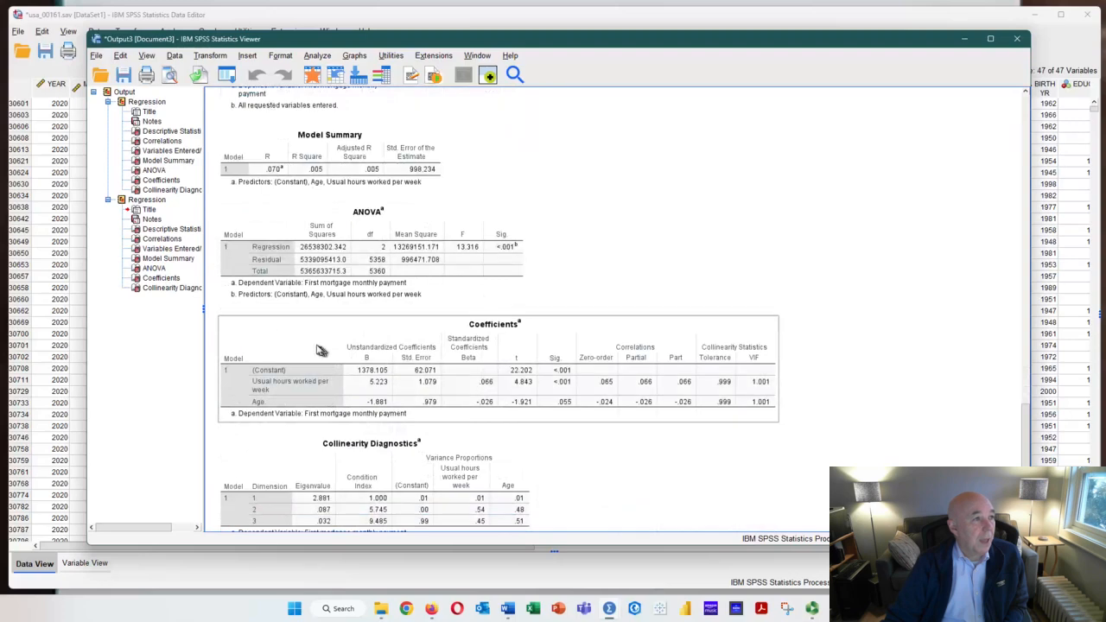
pyautogui.scroll(-1, 333, 410)
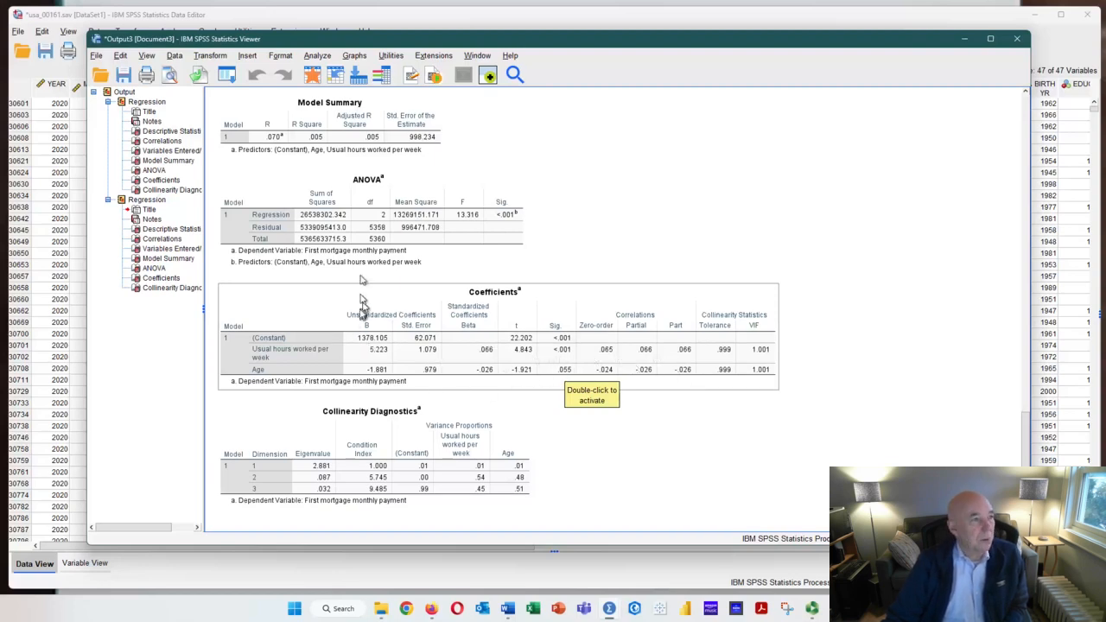
# Reopen Linear Regression and add Total household income [HHINCOME], House value [VALUEH] and Sex [SEX] to the independent variables
pyautogui.click(221, 57)
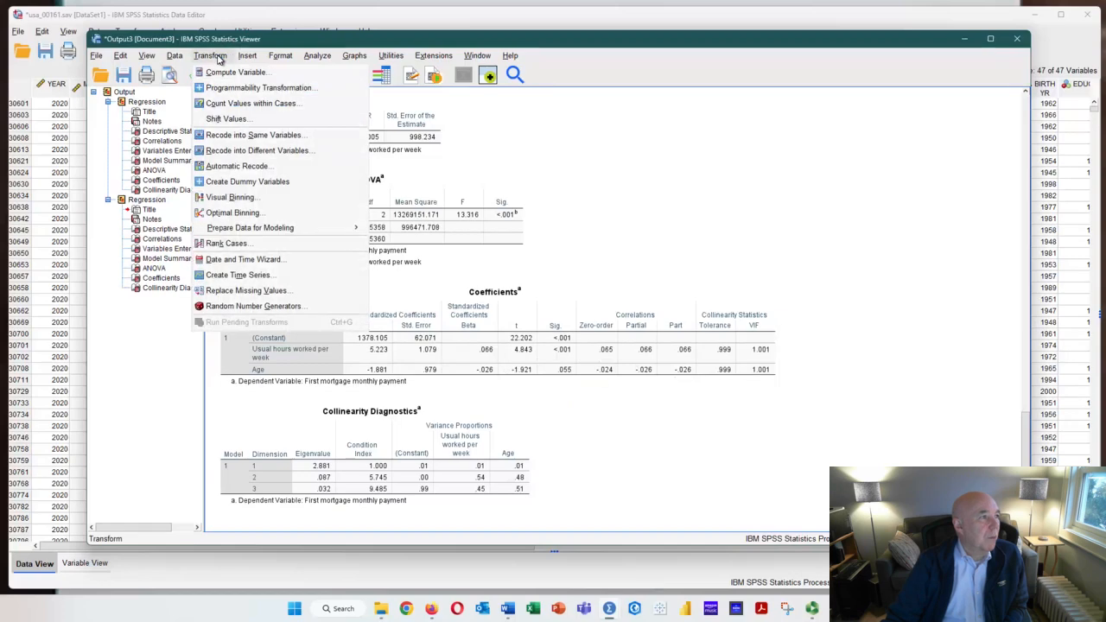
pyautogui.moveTo(270, 58)
pyautogui.moveTo(307, 57)
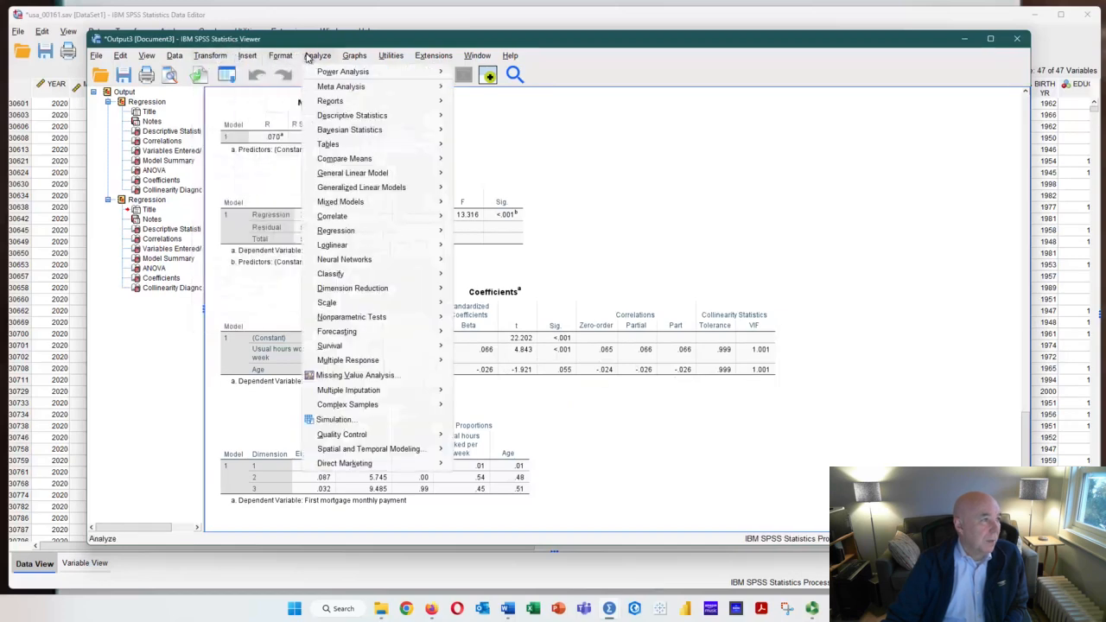
pyautogui.moveTo(424, 231)
pyautogui.click(478, 248)
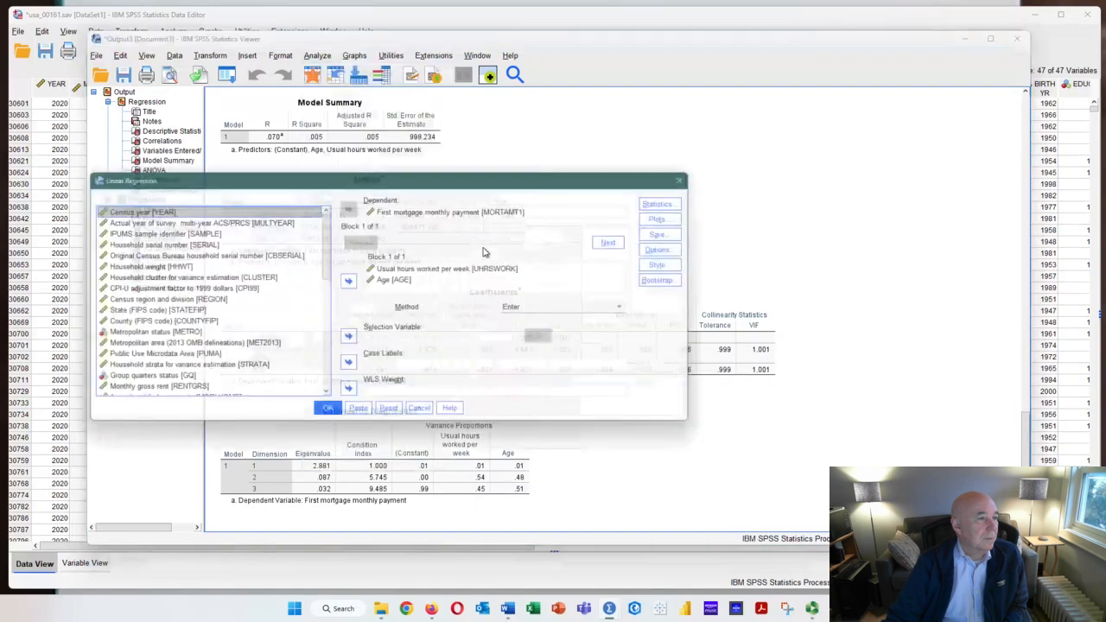
pyautogui.scroll(-1, 216, 338)
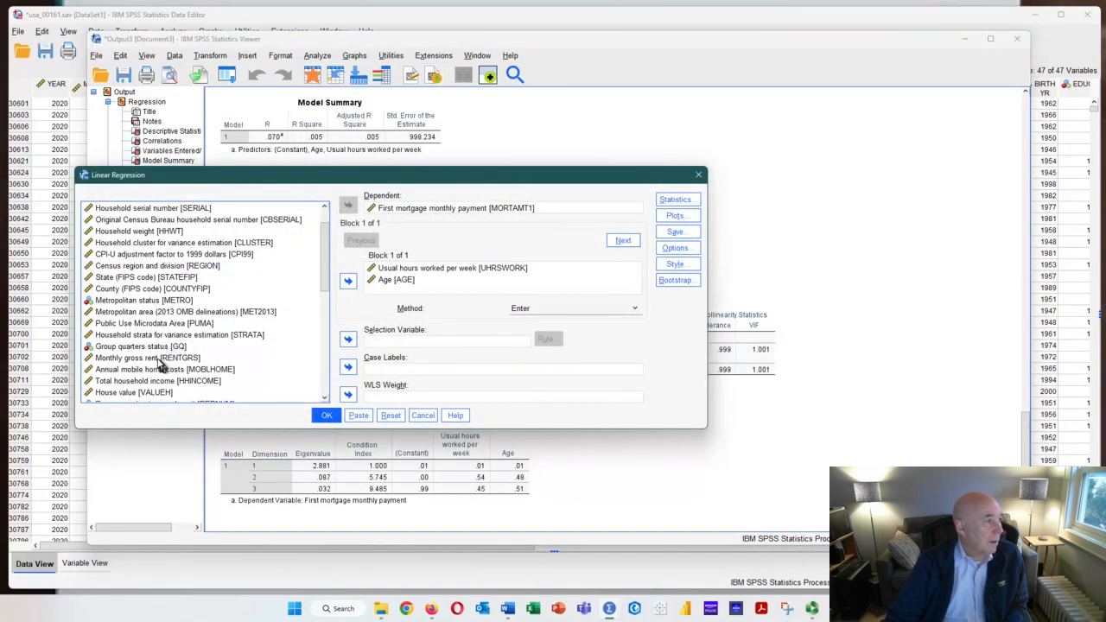
pyautogui.click(182, 381)
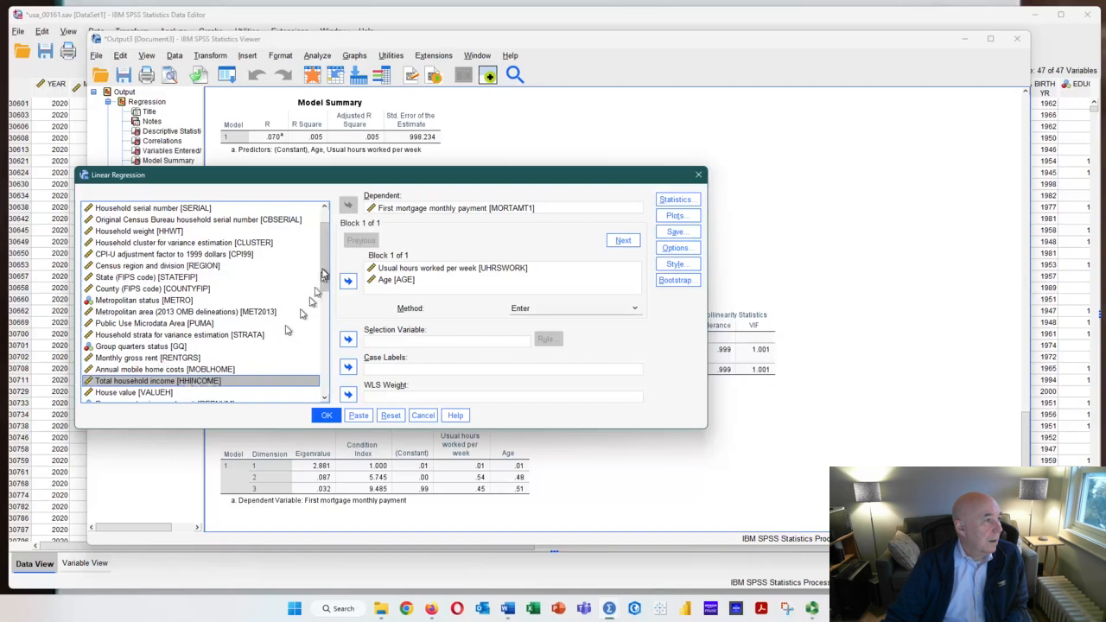
pyautogui.click(348, 281)
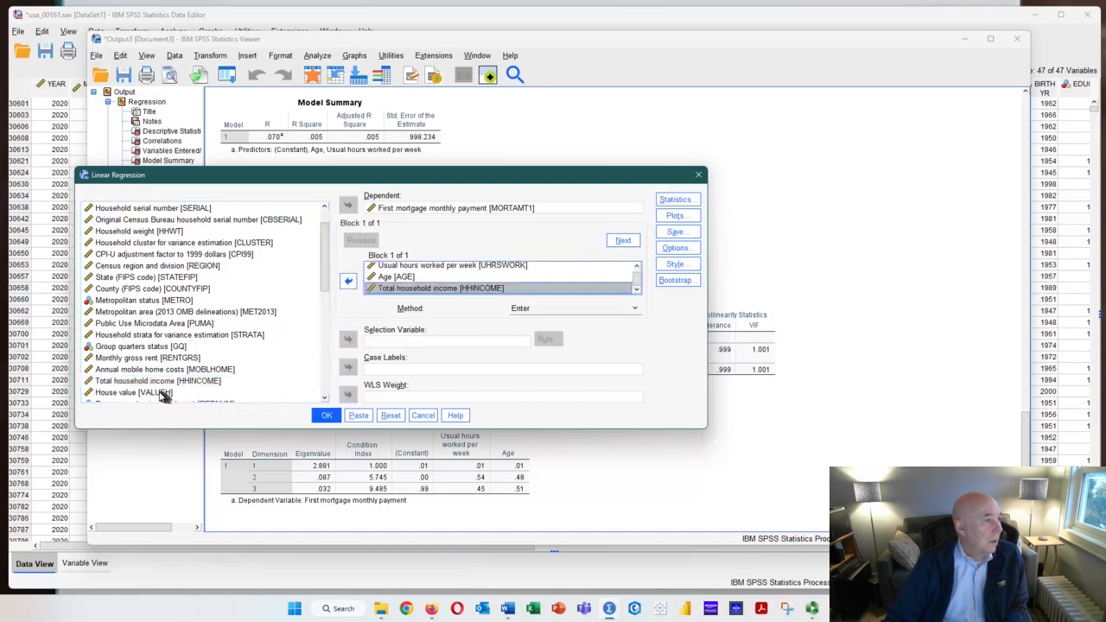
pyautogui.click(164, 393)
pyautogui.click(348, 280)
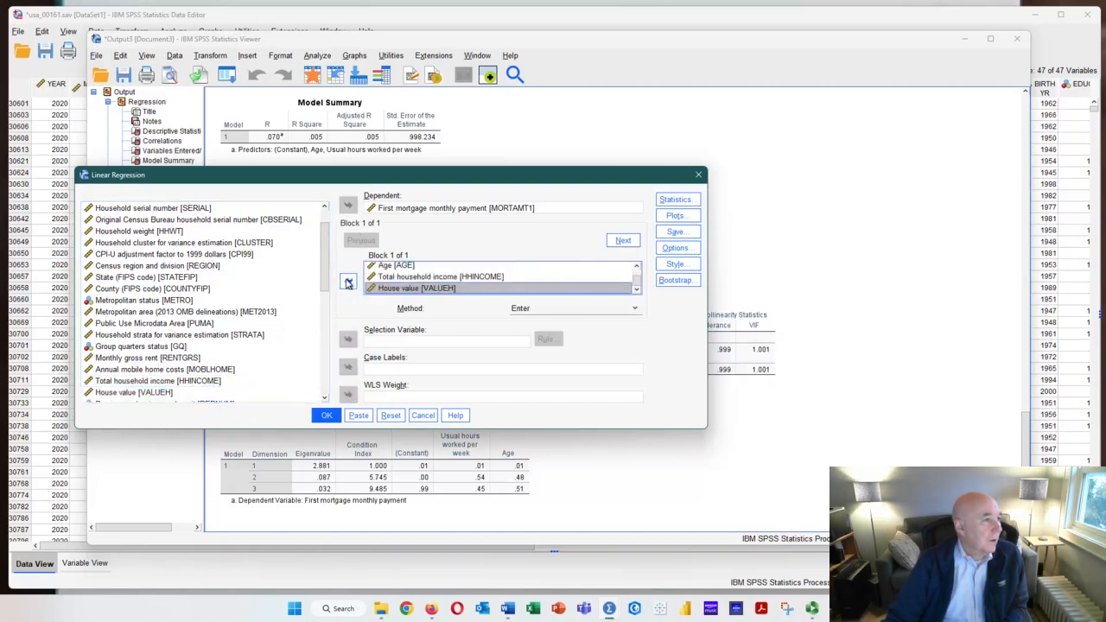
pyautogui.scroll(-5, 324, 382)
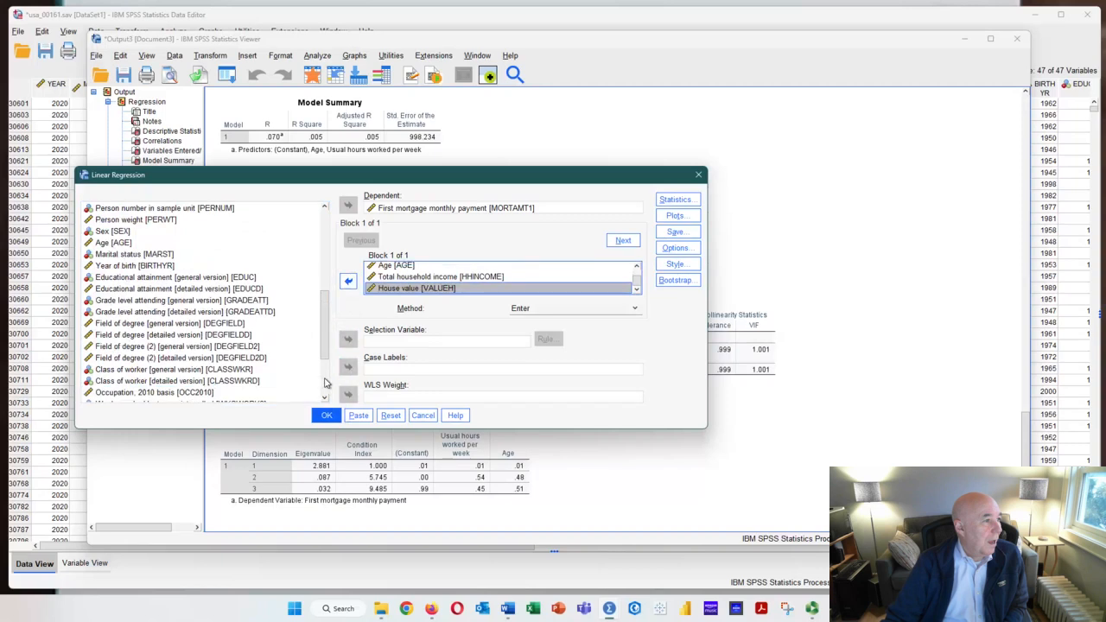
pyautogui.click(104, 232)
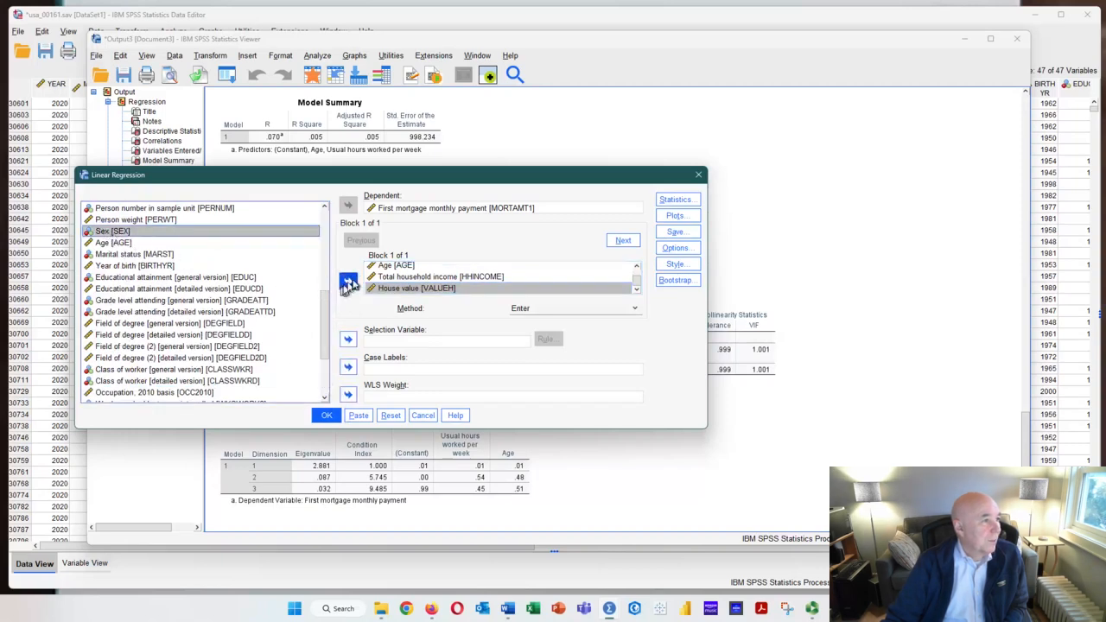
pyautogui.click(349, 282)
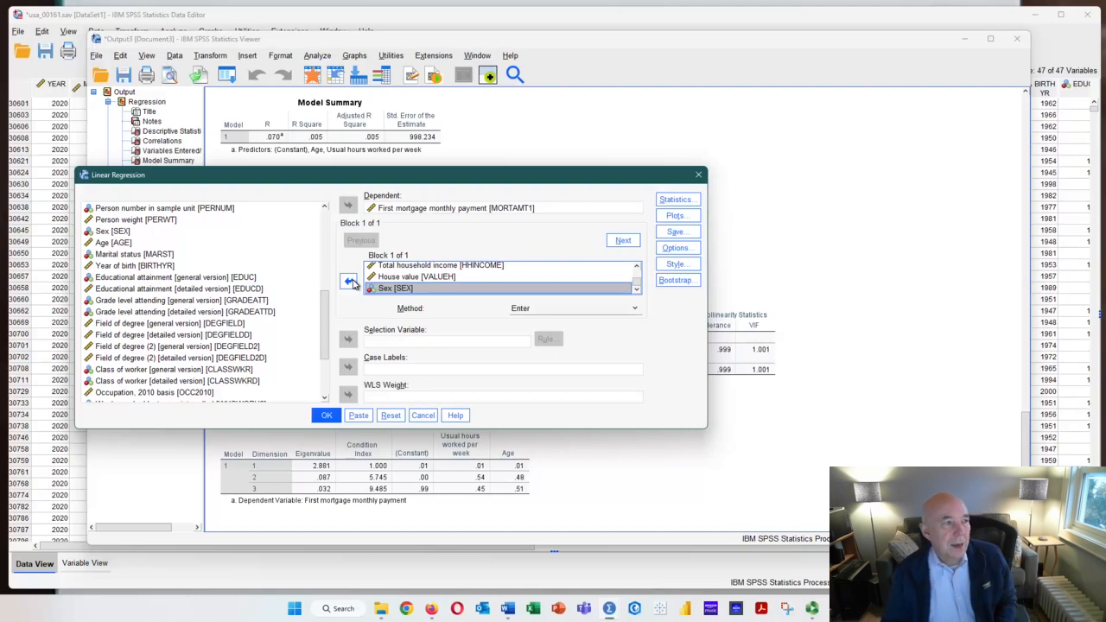
# Run the five-predictor regression and examine its Correlations, Model Summary, ANOVA, Coefficients and Collinearity Diagnostics tables
pyautogui.click(325, 415)
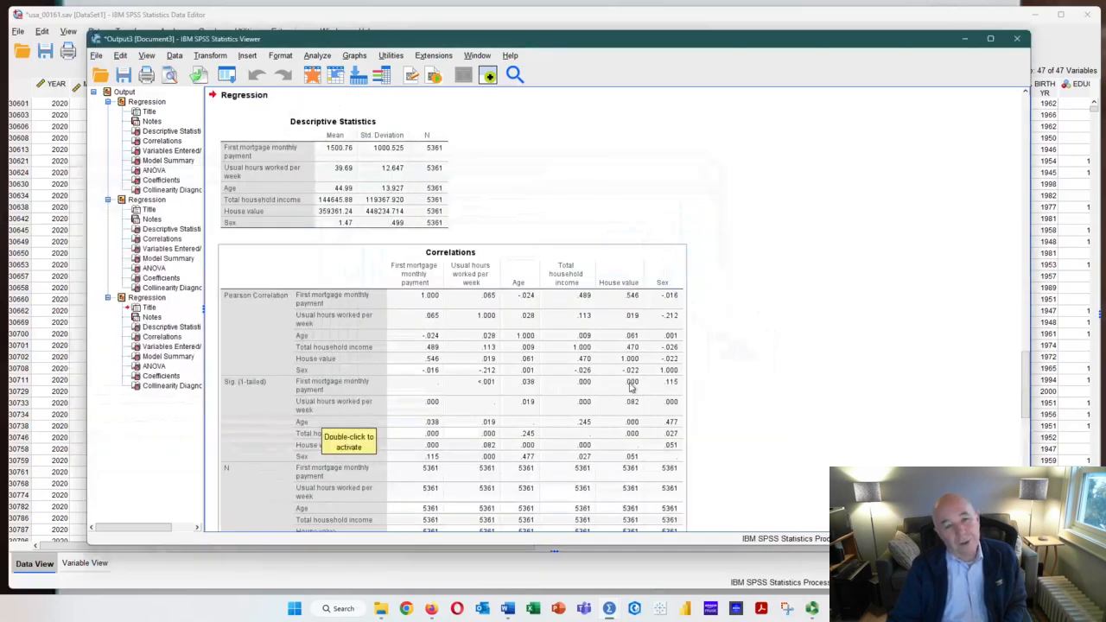
pyautogui.scroll(-3, 447, 344)
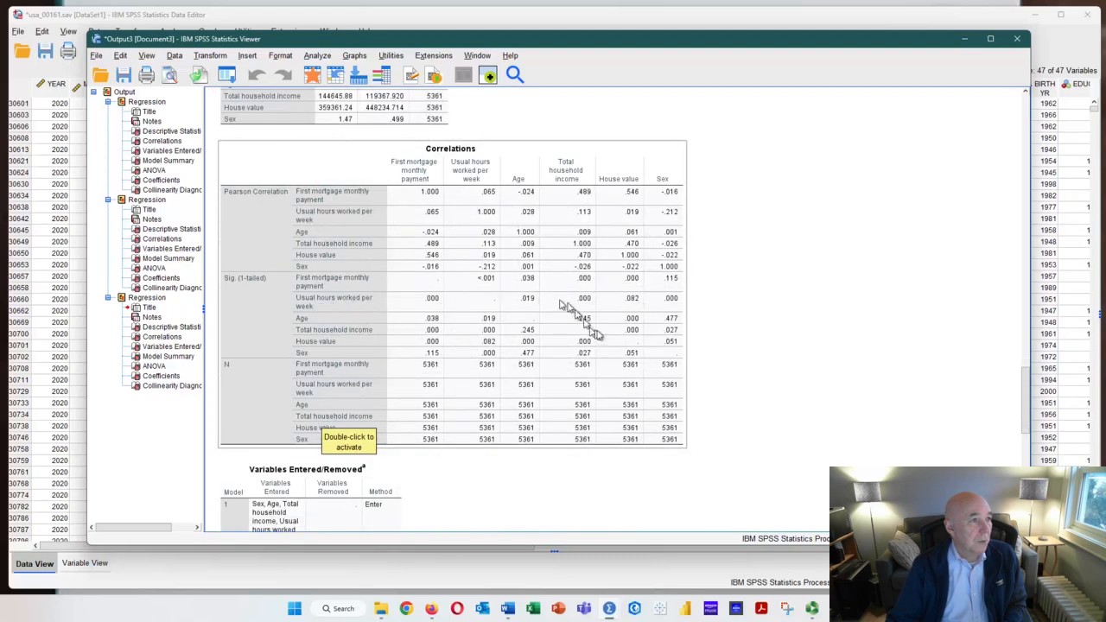
pyautogui.scroll(-9, 534, 335)
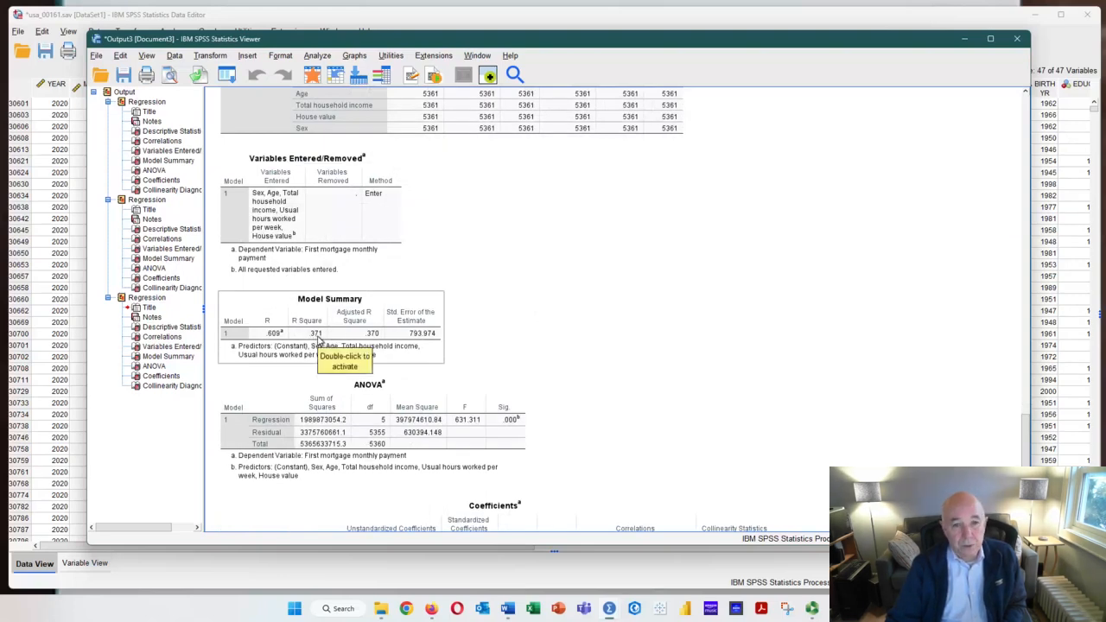
pyautogui.scroll(-5, 320, 341)
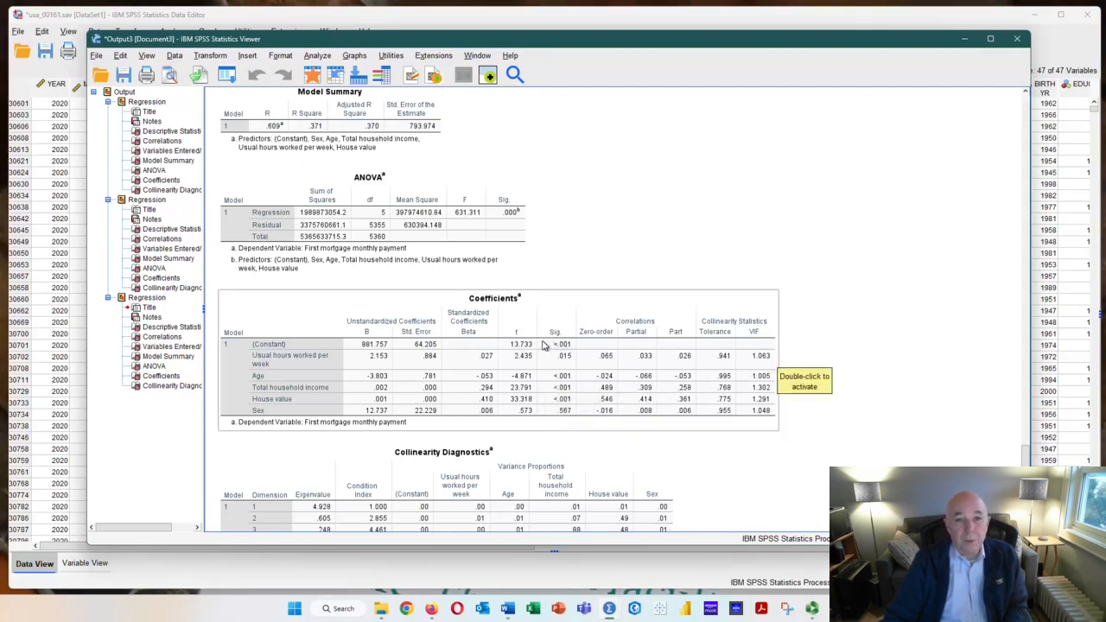
pyautogui.scroll(-3, 547, 344)
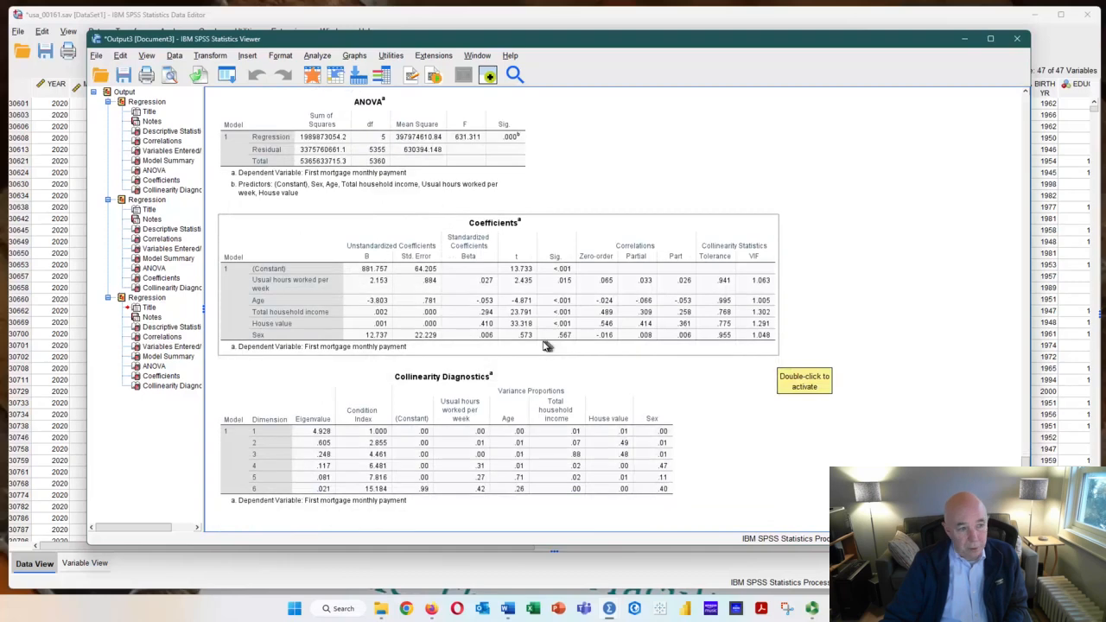
pyautogui.scroll(8, 548, 344)
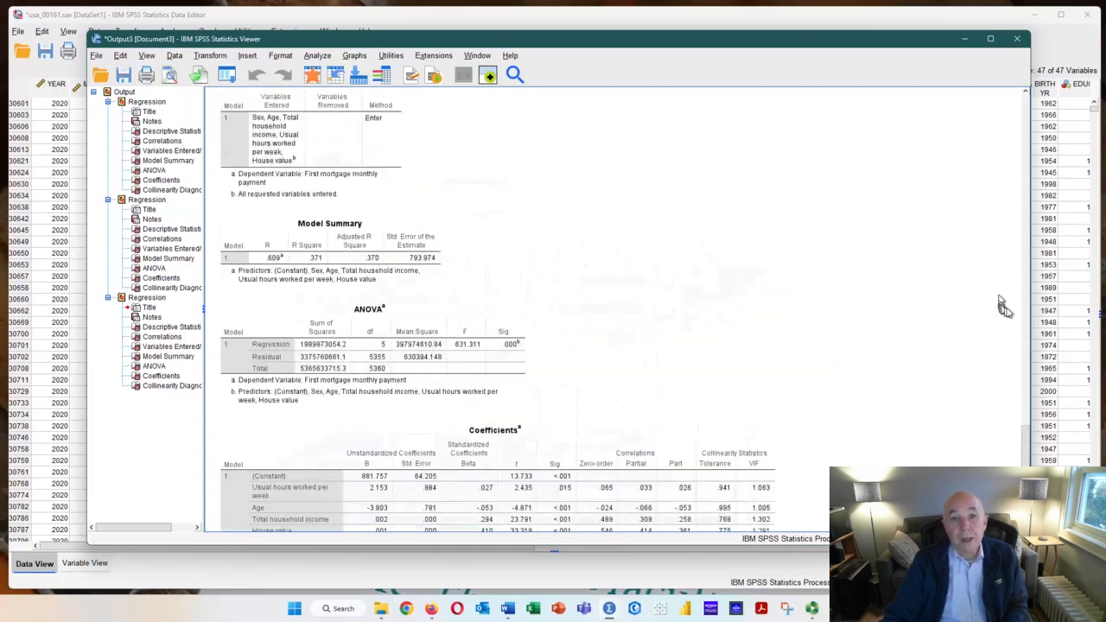